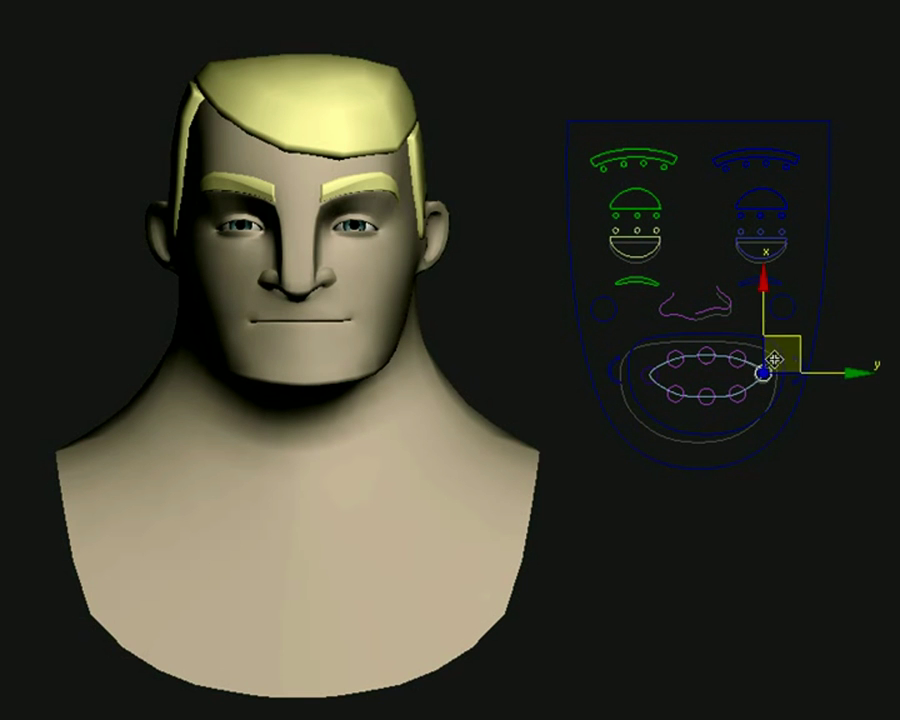
Step: Pull both mouth-corner controls outward and up into a smile, and raise the arched controls under the eyes slightly
click(646, 374)
drag(643, 375, 629, 357)
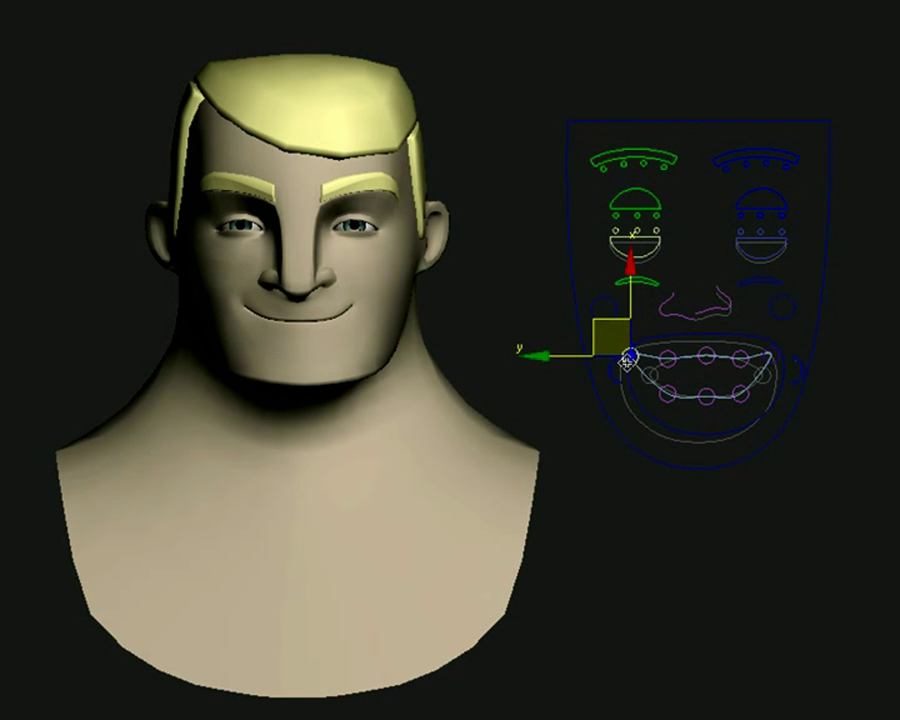
click(755, 283)
click(637, 284)
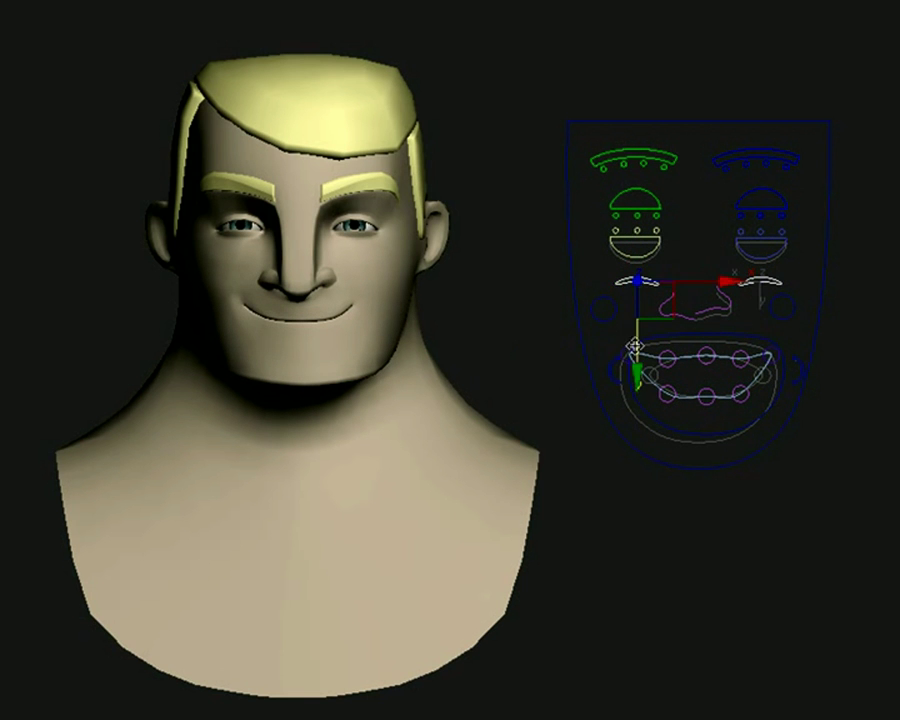
Step: Lower both eyebrow controls and rotate them down toward the nose into an angry frown
click(757, 152)
ctrl+click(639, 151)
drag(752, 108, 736, 123)
key(e)
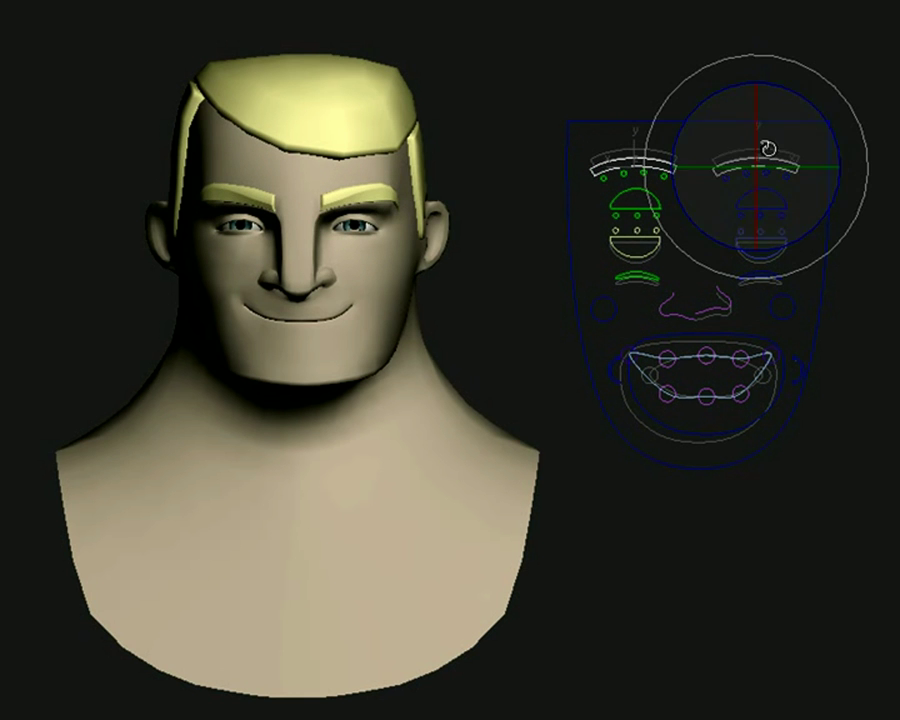
mouse_move(818, 110)
mouse_down()
mouse_move(840, 150)
mouse_move(824, 82)
mouse_move(816, 110)
mouse_up()
Step: Raise both upper-eyelid controls to widen the eyes
click(785, 200)
shift+click(634, 201)
key(w)
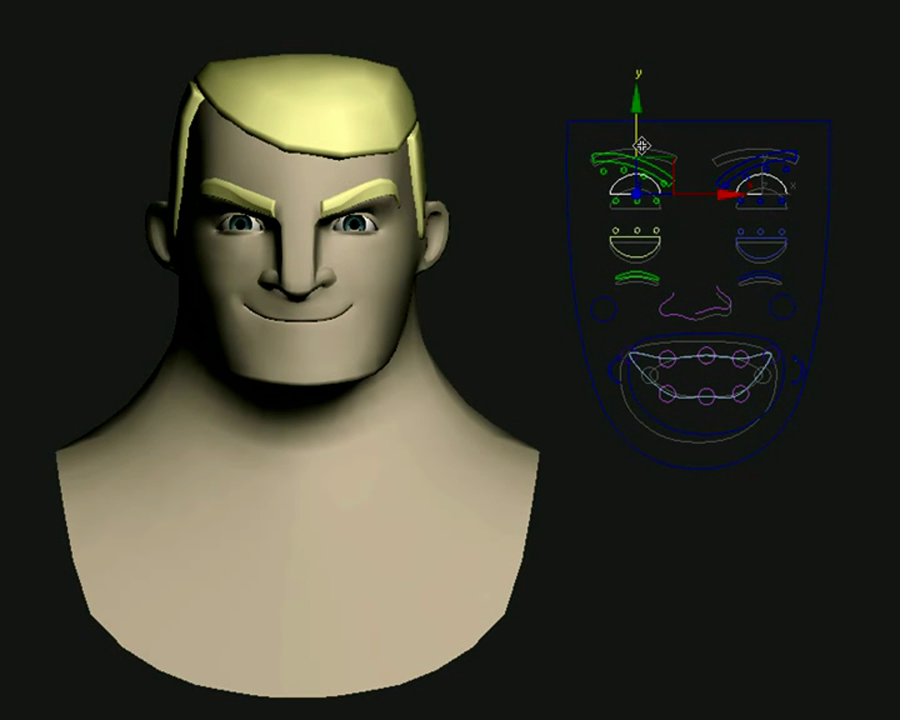
Step: Try an open jaw with the large mouth control, and return the jaw and mouth-corner controls to their neutral positions
click(707, 358)
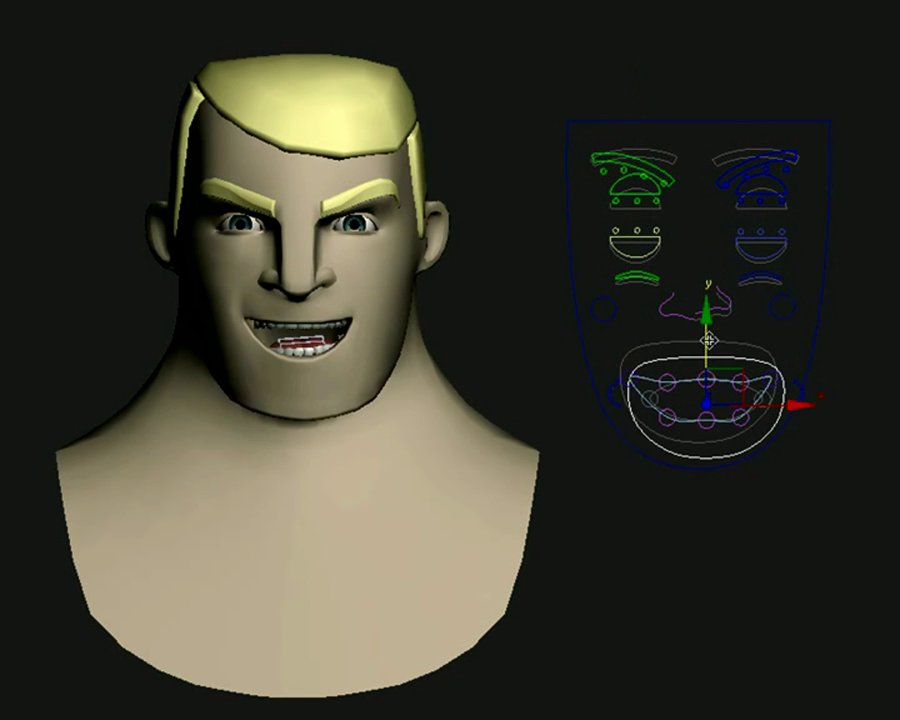
click(633, 352)
click(771, 358)
right_click(792, 360)
click(804, 372)
click(624, 349)
right_click(686, 364)
click(699, 376)
Step: Raise the three upper-lip controls and lower the three lower-lip controls to bare the teeth
click(705, 358)
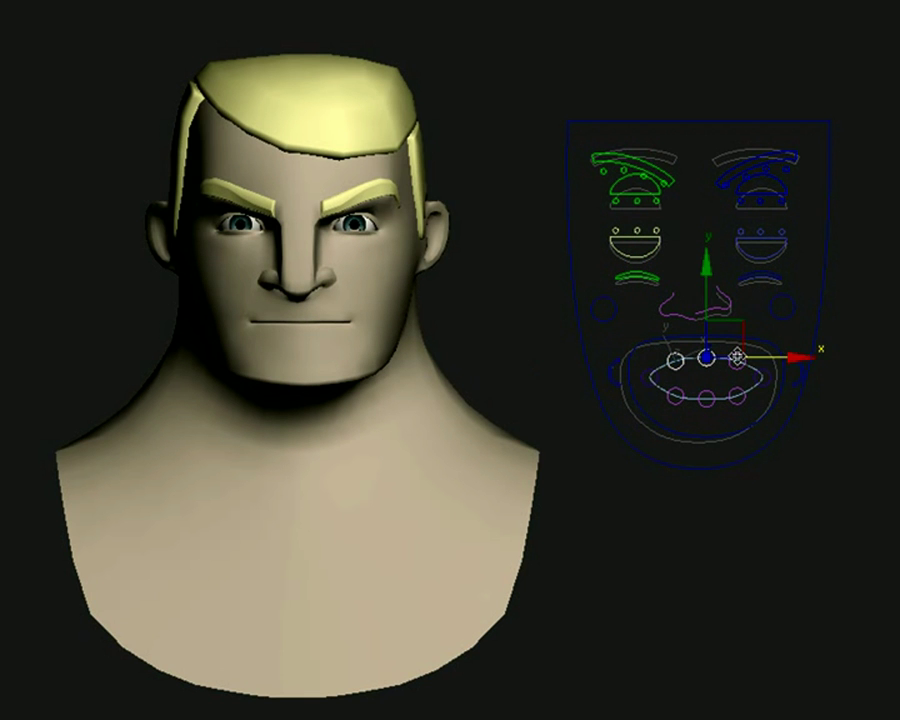
mouse_move(703, 311)
mouse_down()
mouse_move(704, 294)
mouse_move(704, 303)
mouse_up()
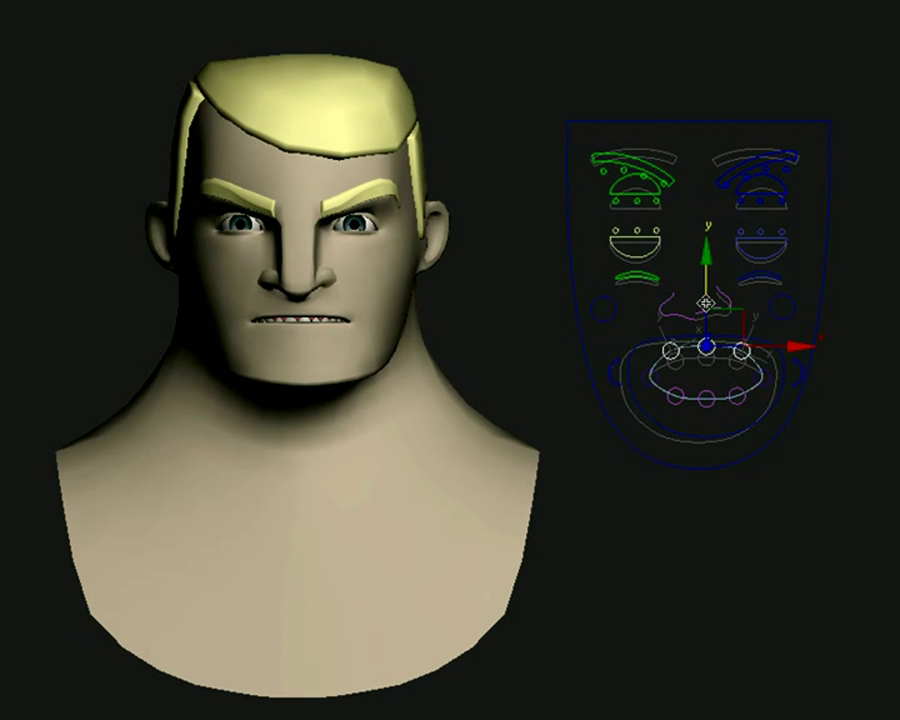
click(674, 396)
shift+click(738, 396)
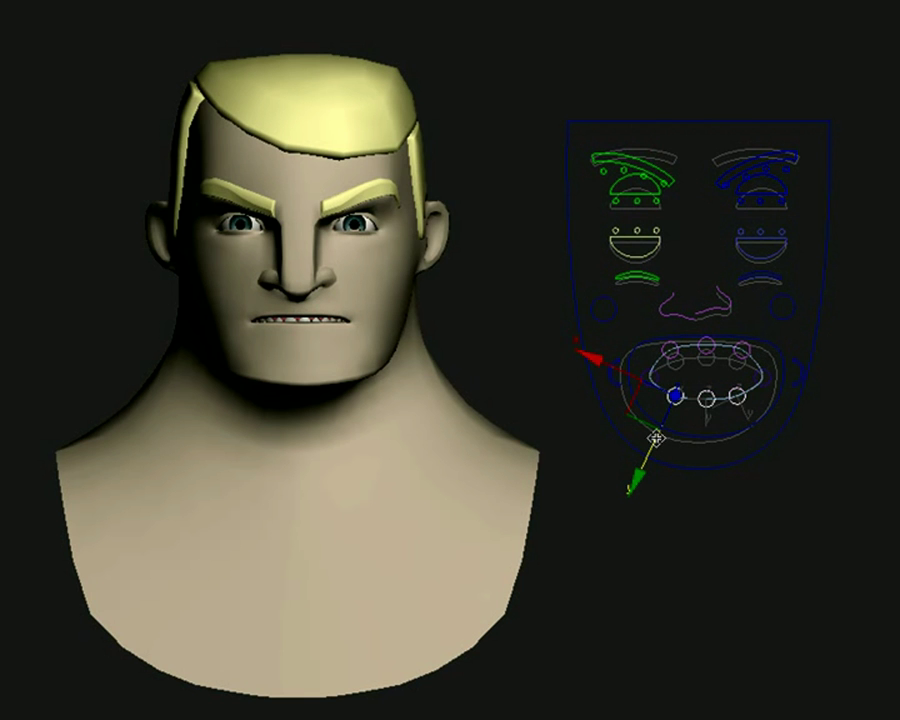
drag(655, 438, 651, 458)
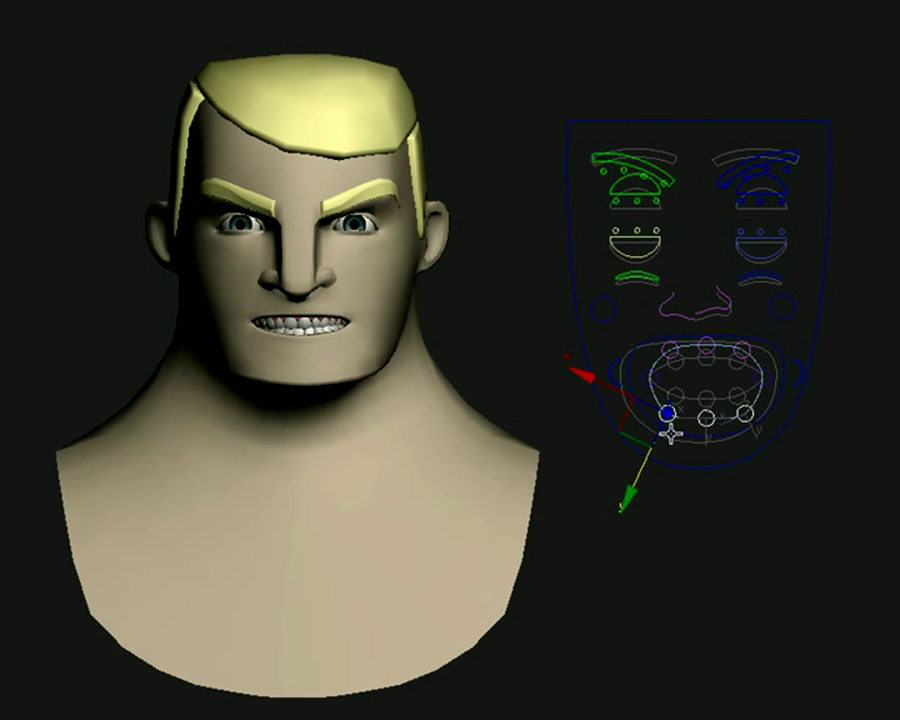
click(765, 352)
click(736, 355)
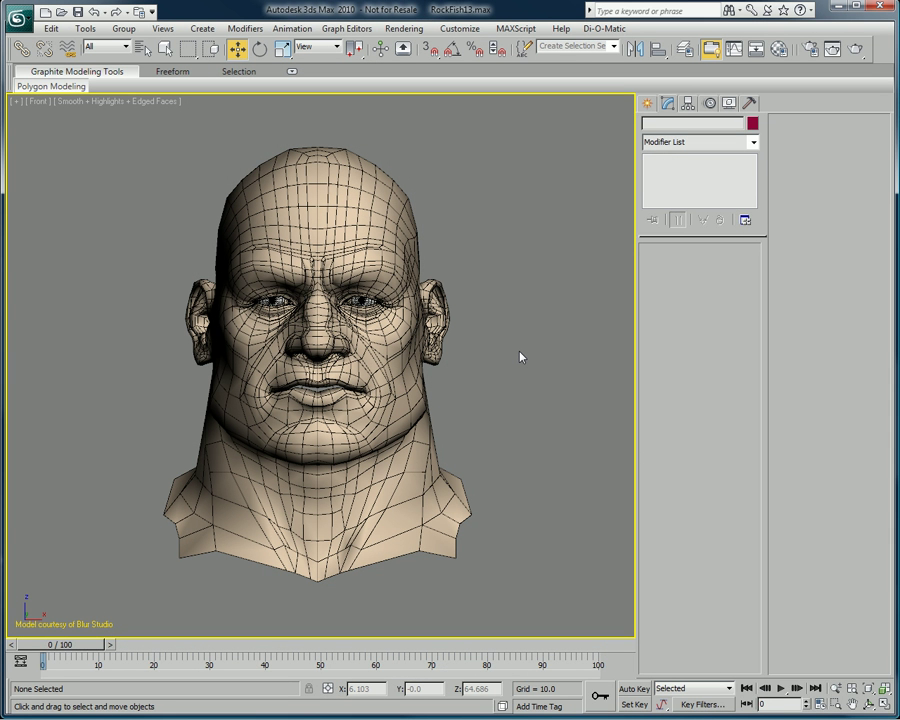
Step: Select the bald head mesh, pick its Morph-O-Matic modifier and turn off the edged-faces display
alt+middle_drag(520, 357, 474, 275)
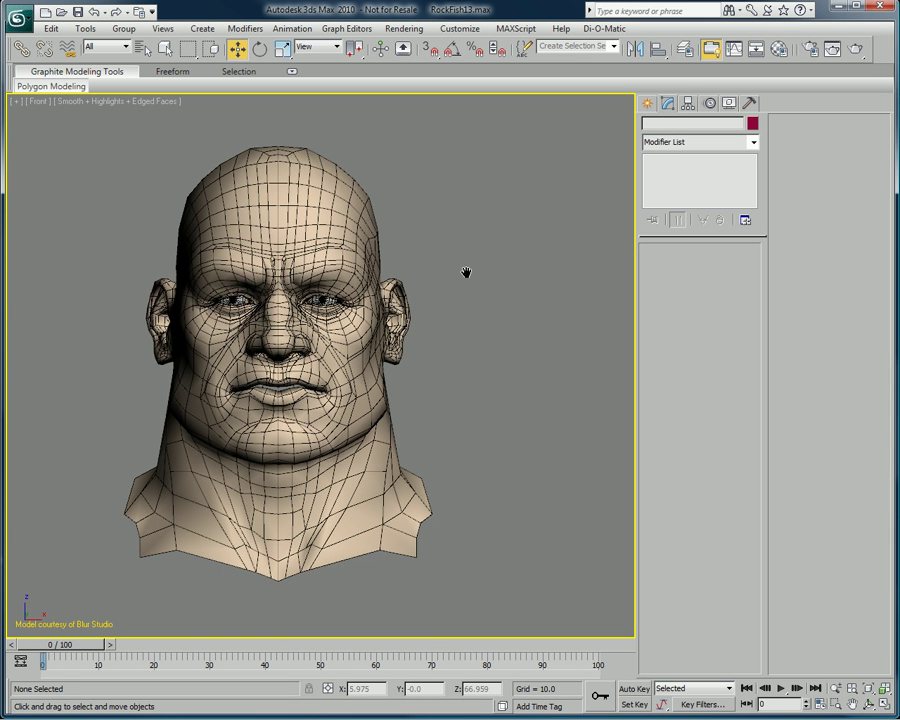
click(347, 215)
click(718, 162)
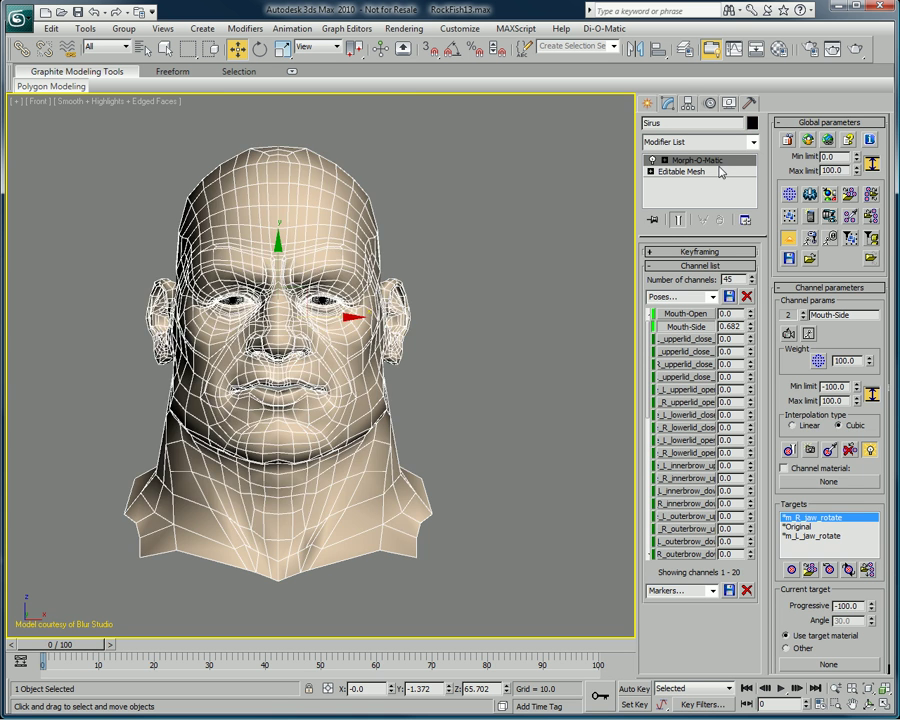
key(F4)
Step: Test the Mouth-Open and Mouth-Side morph channels, reset each to 0.0 and deselect the head
drag(748, 301, 731, 490)
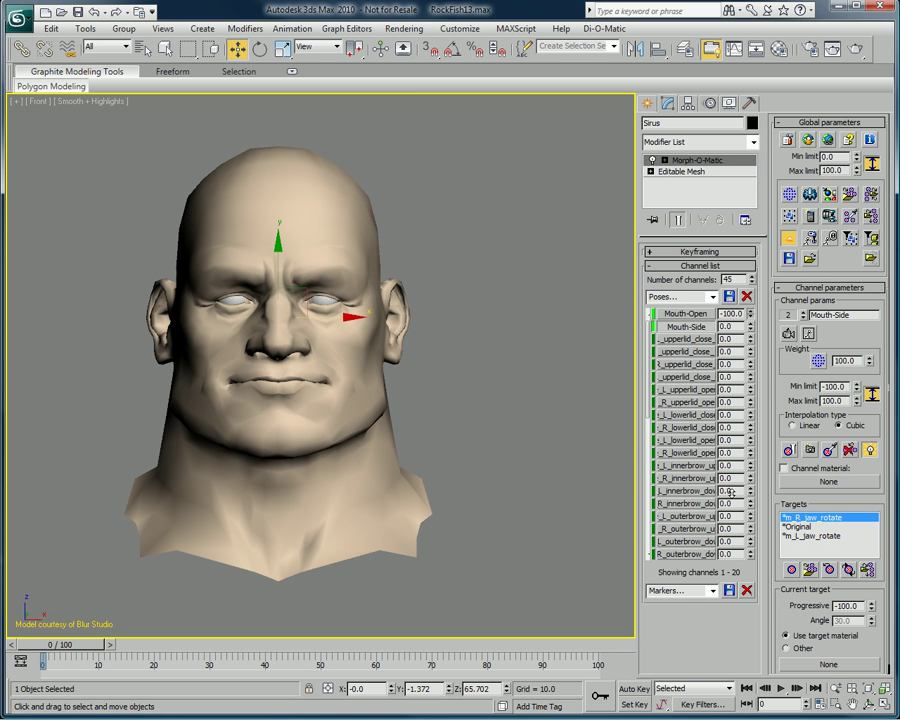
right_click(750, 313)
drag(750, 326, 731, 395)
right_click(749, 327)
click(530, 367)
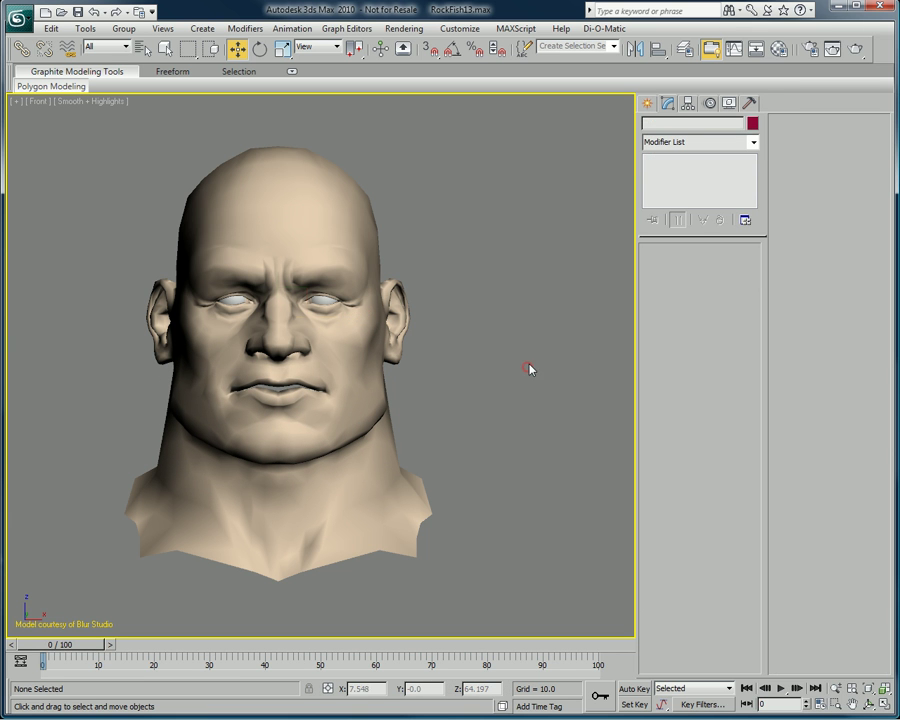
Step: Draw a rectangle about 1.96 long and 2.4 wide beside the head, with a circle of about 0.43 radius inside it
click(649, 105)
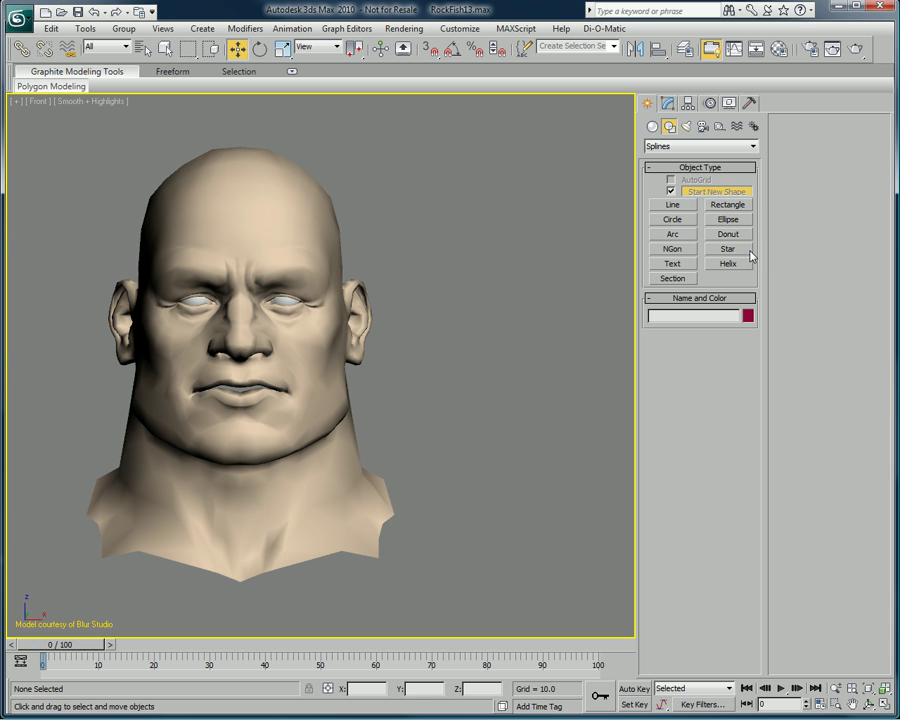
click(728, 205)
drag(502, 264, 580, 328)
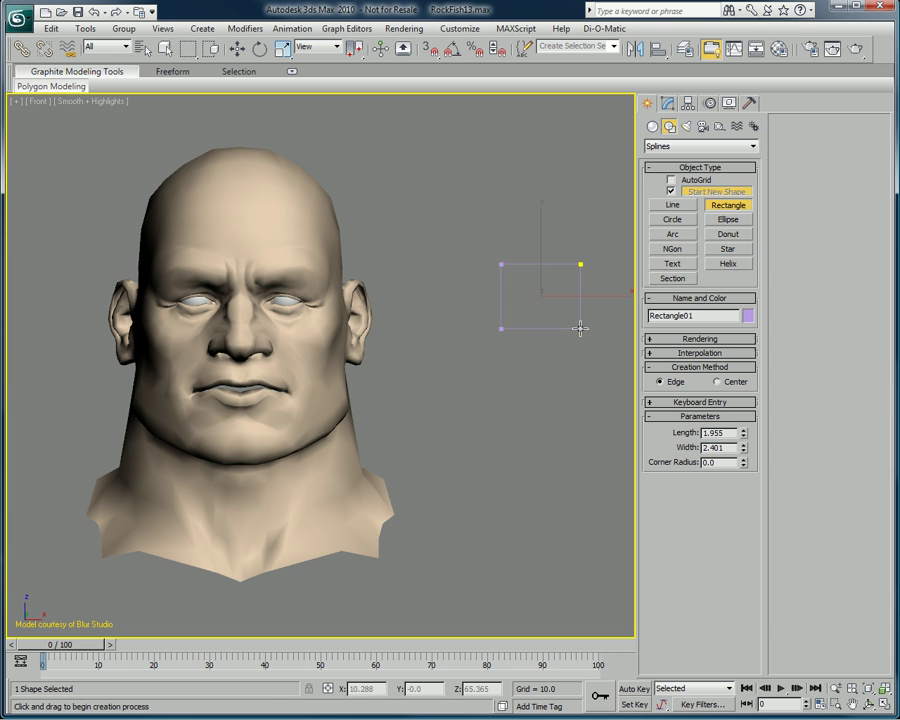
click(672, 219)
drag(543, 290, 557, 303)
key(w)
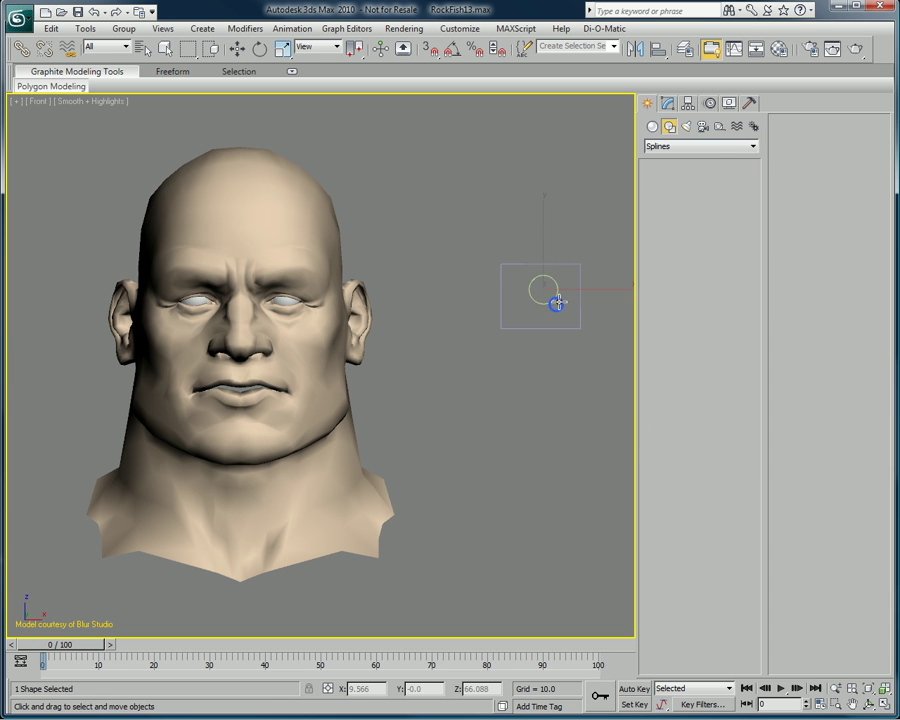
Step: Set the rectangle's length and width to 2
click(580, 265)
click(668, 103)
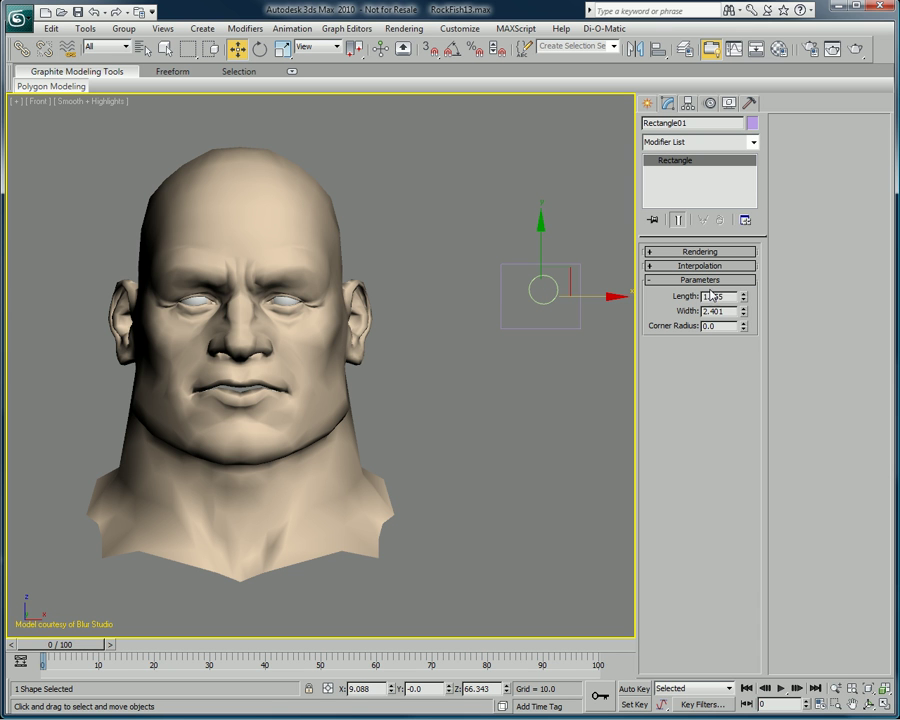
double_click(731, 296)
text(2)
key(Tab)
text(2)
click(504, 165)
Step: Set the circle's radius to 0.25
click(553, 300)
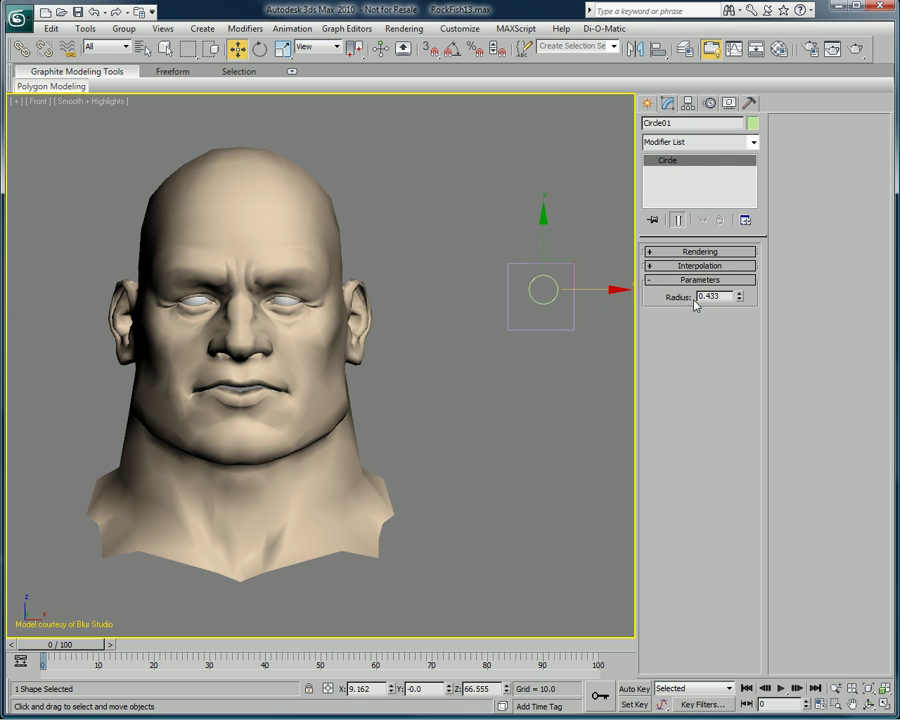
double_click(715, 297)
text(0.25)
key(Return)
click(581, 243)
Step: Link the circle to the rectangle as its parent
middle_drag(556, 253, 524, 269)
click(516, 300)
click(21, 48)
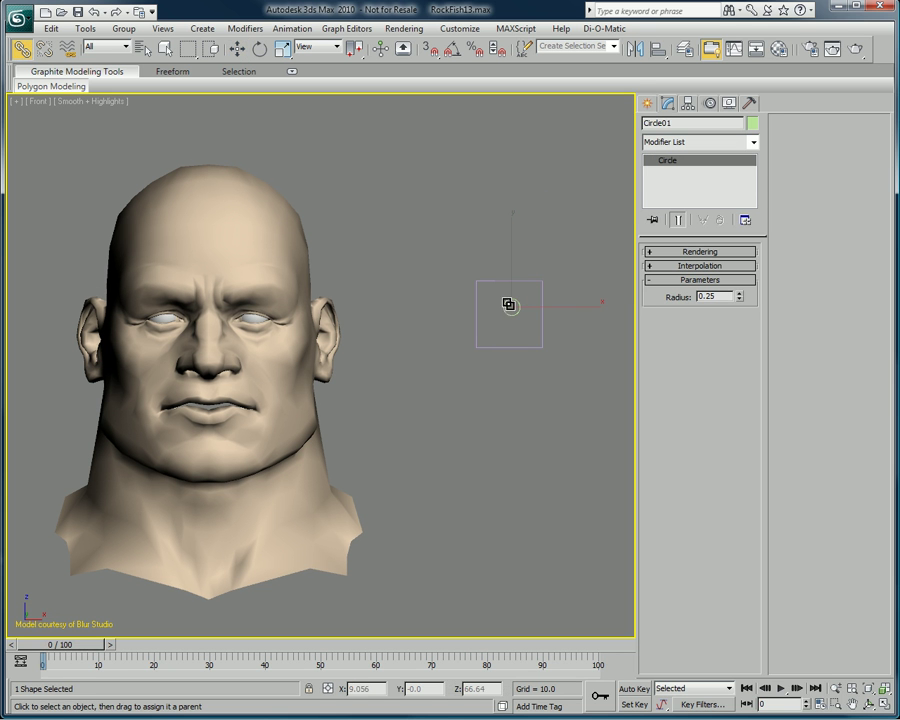
click(506, 304)
drag(507, 300, 577, 151)
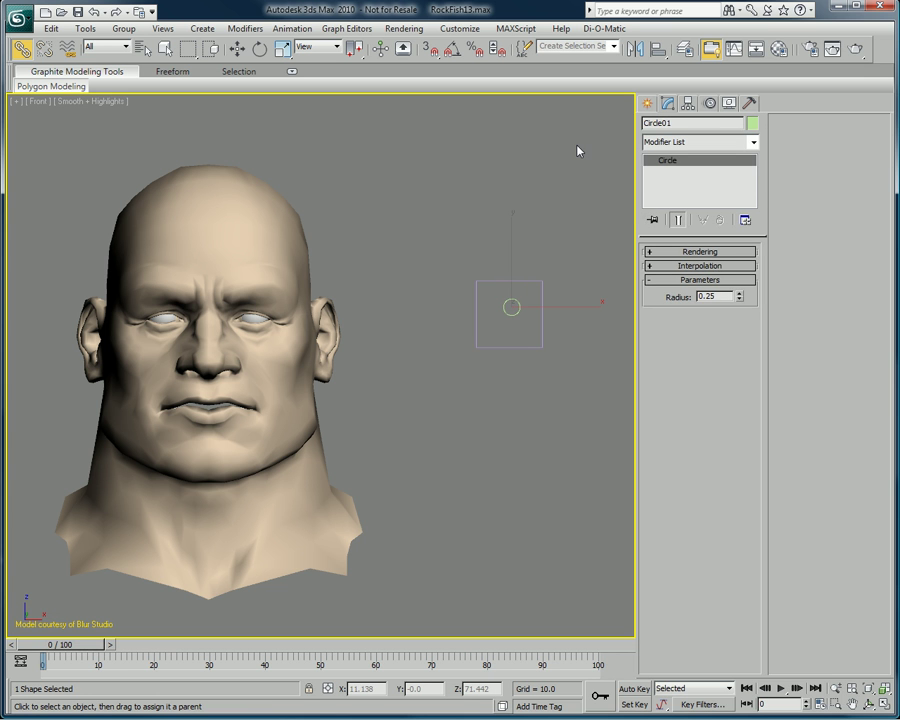
Step: Move the linked circle to about the centre of the rectangle
click(237, 48)
click(513, 229)
click(514, 314)
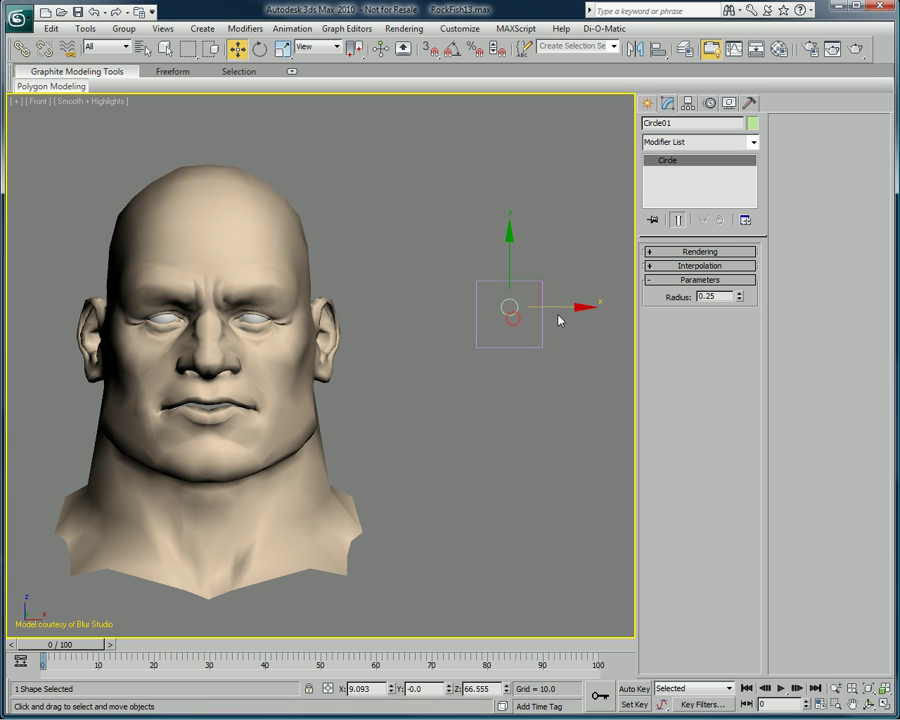
mouse_move(546, 307)
mouse_down()
mouse_move(505, 306)
mouse_move(528, 307)
mouse_move(528, 285)
mouse_move(540, 289)
mouse_up()
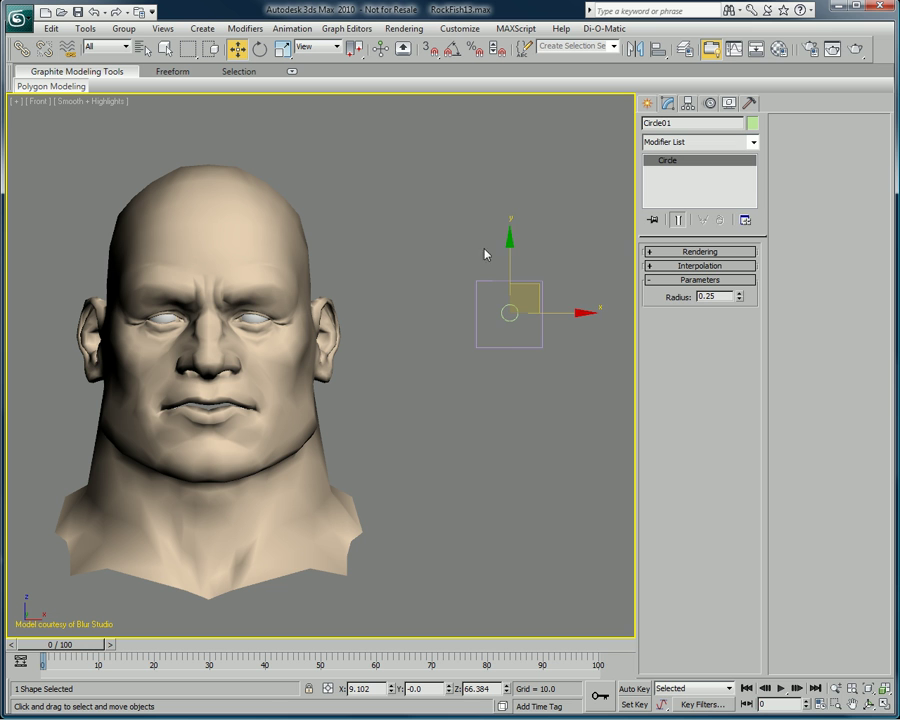
Step: Start wiring the circle's X Position to the head's Morph-O-Matic Progressive (Mouth-Side) parameter
right_click(512, 318)
click(557, 423)
mouse_move(510, 322)
mouse_move(624, 333)
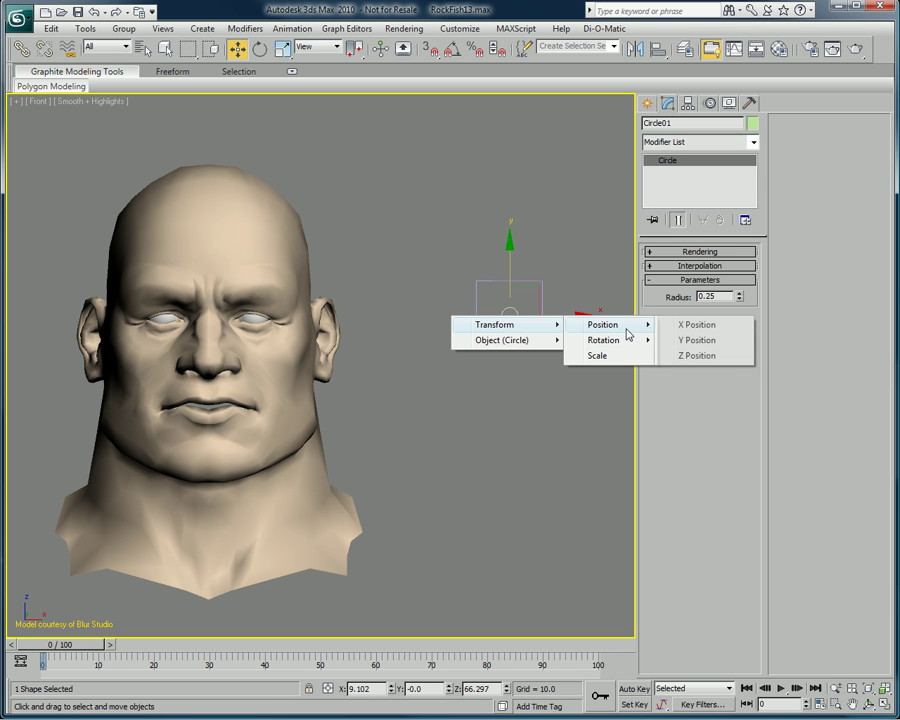
click(700, 325)
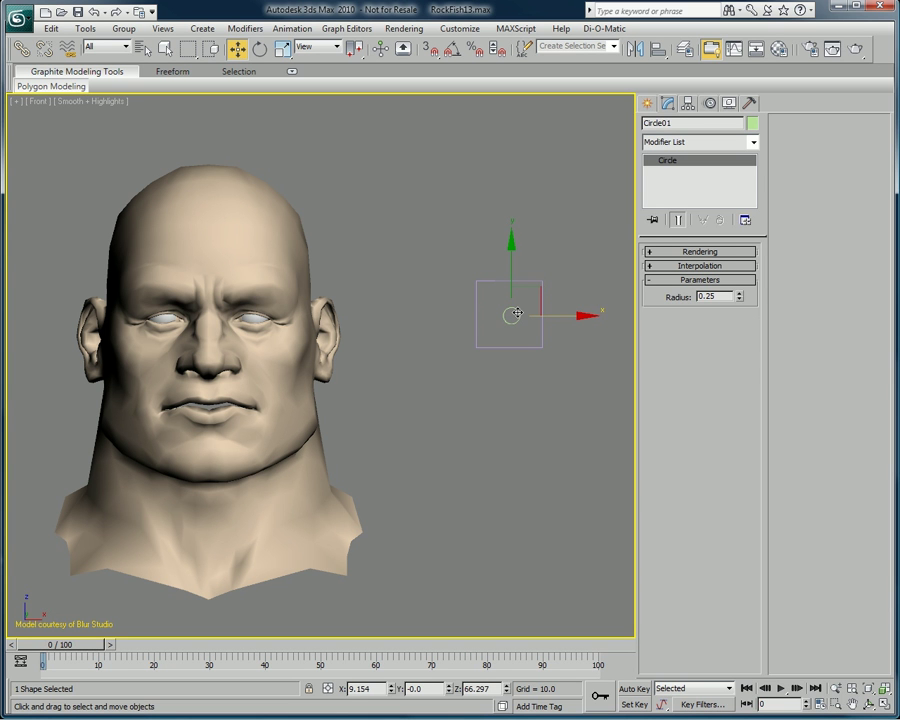
click(230, 188)
mouse_move(222, 203)
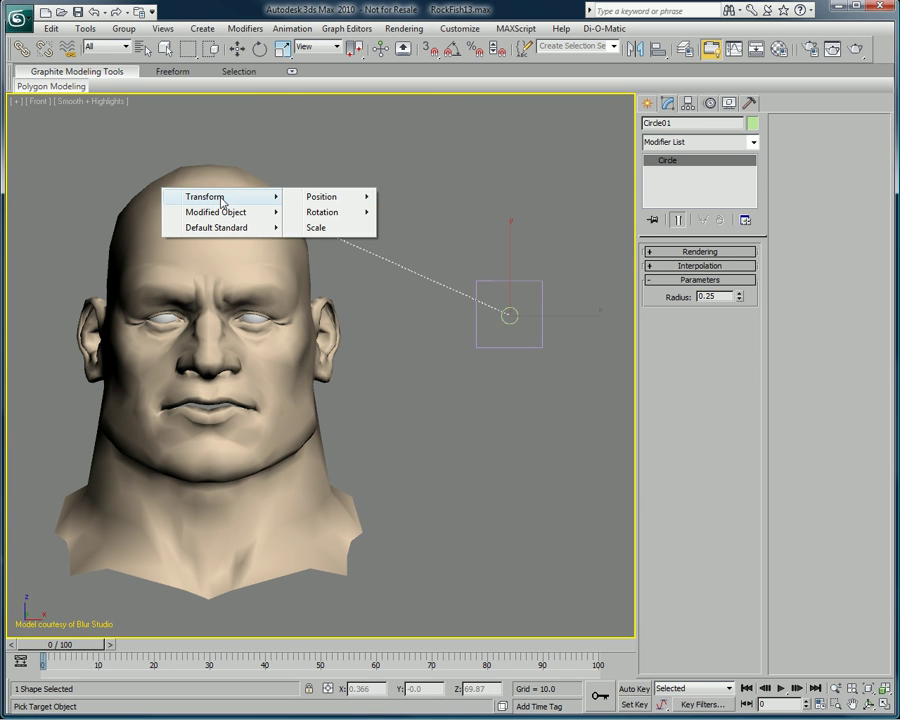
mouse_move(340, 213)
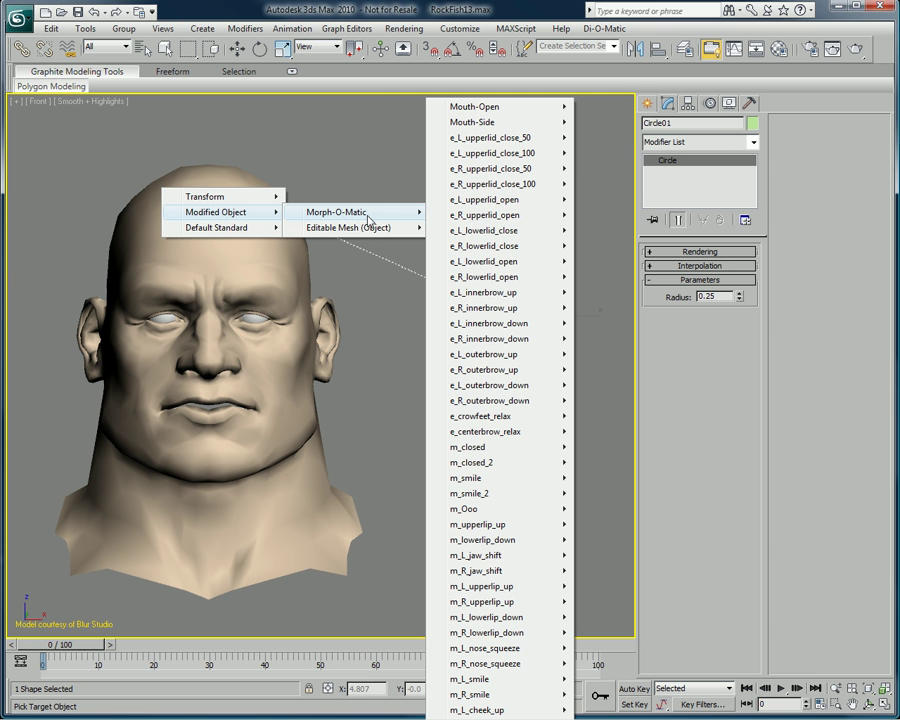
mouse_move(529, 124)
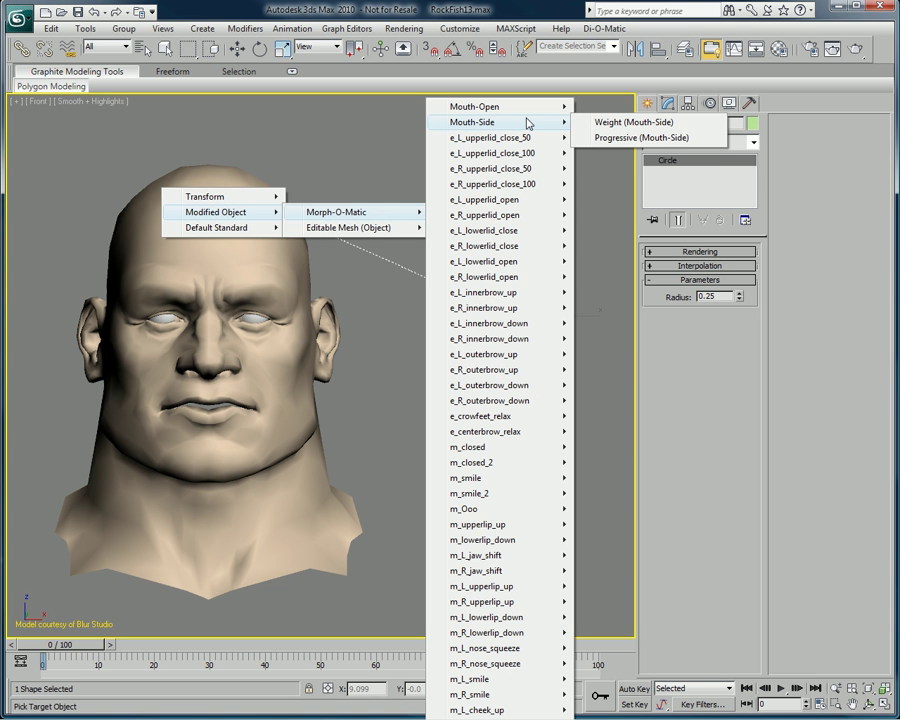
click(613, 140)
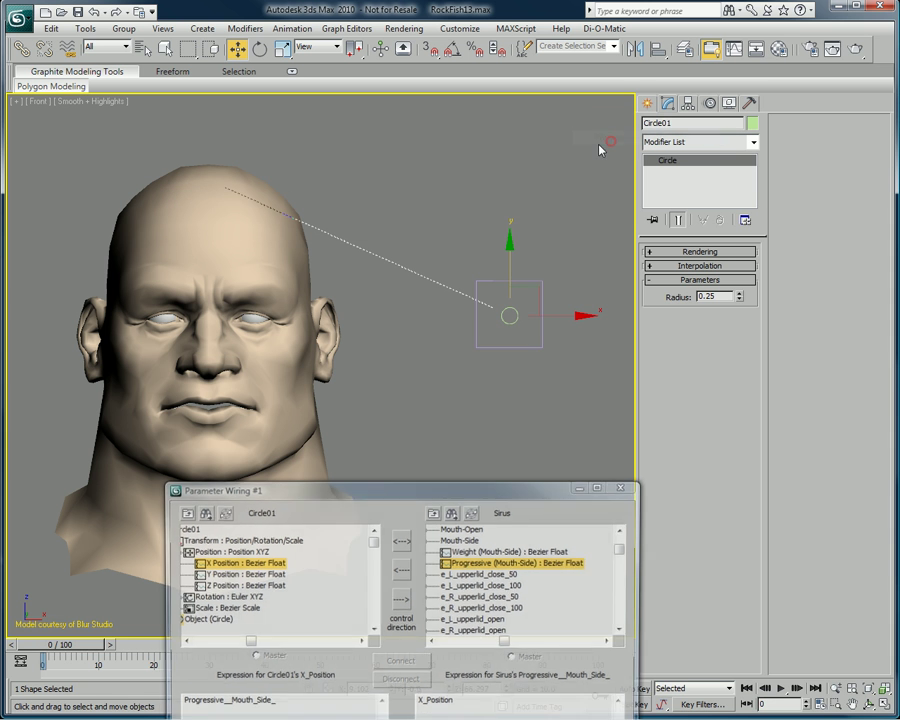
Step: Connect the two parameters with two-way control, using the expressions Progressive__Mouth_Side_/100 and X_Position*100, and close the wiring dialog
drag(380, 494, 373, 359)
click(294, 572)
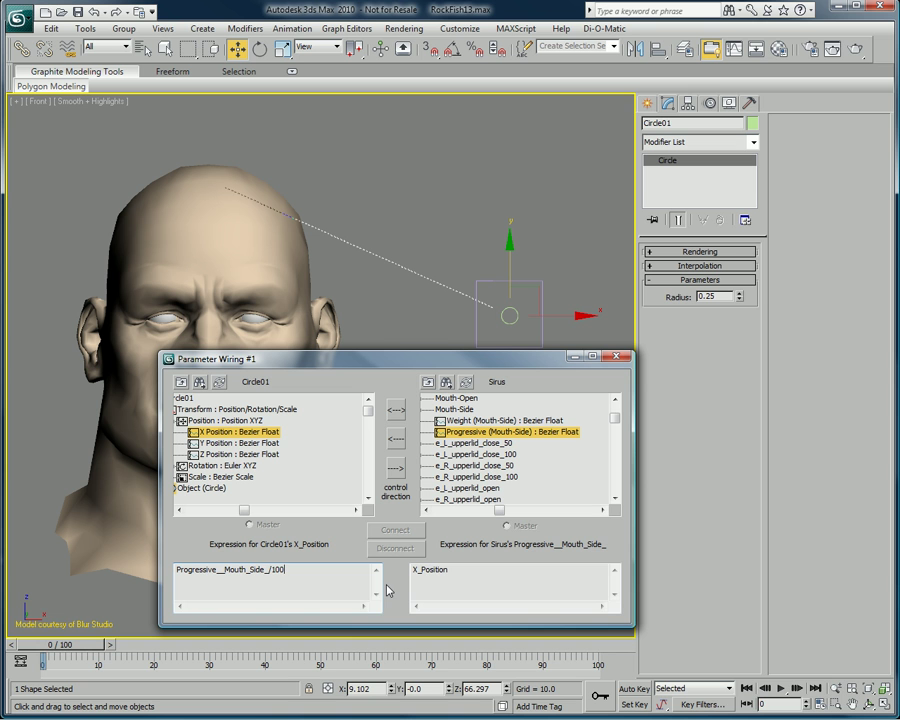
click(468, 568)
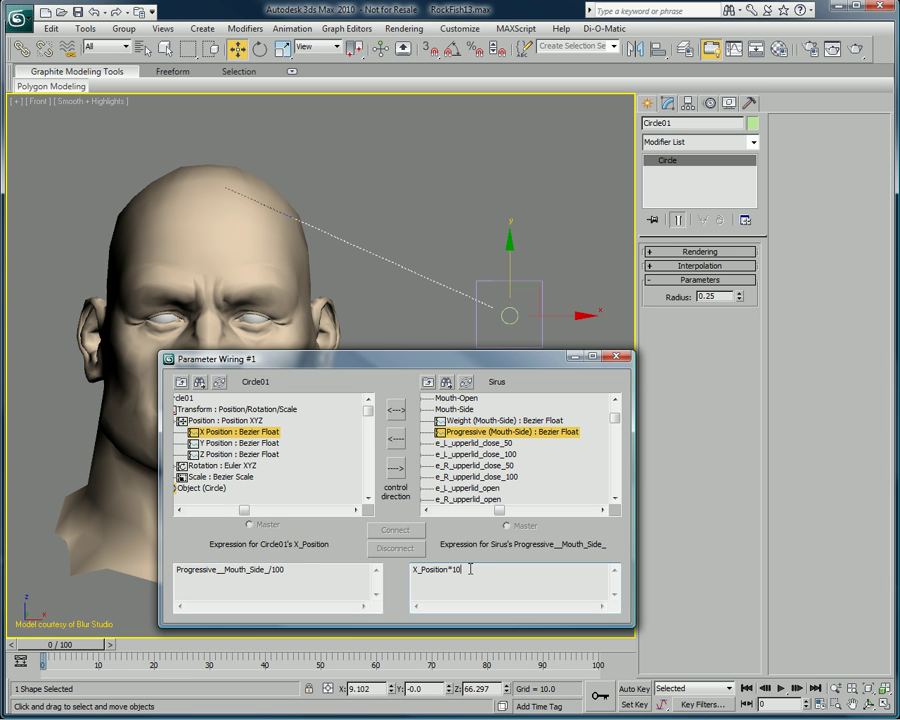
click(394, 408)
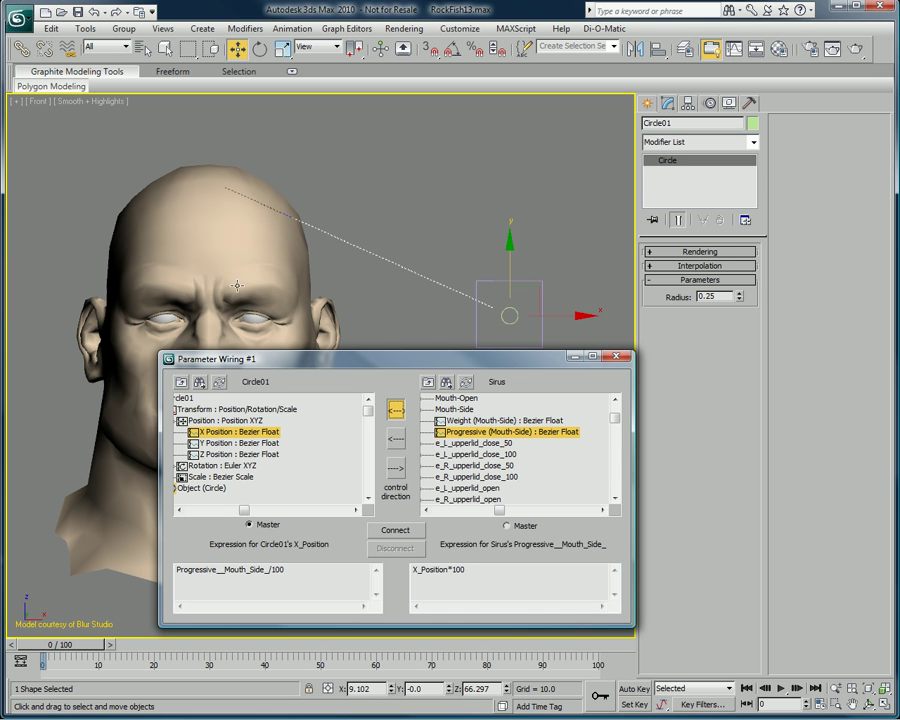
click(395, 530)
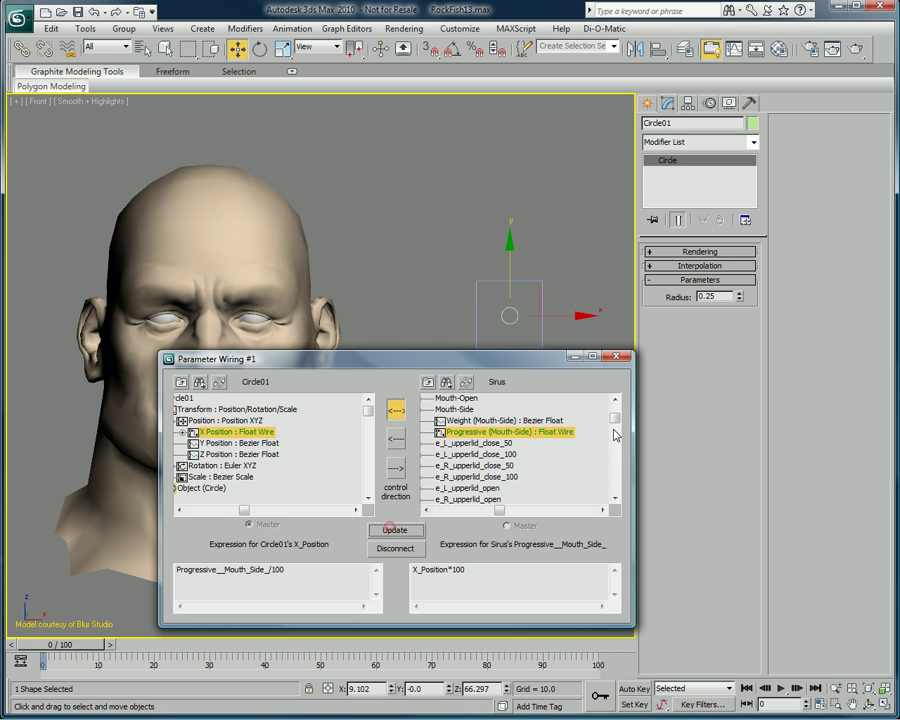
click(619, 355)
Step: Move the circle sideways inside the rectangle to test how it drives the mouth
click(555, 310)
mouse_move(555, 317)
mouse_down()
mouse_move(520, 313)
mouse_move(555, 312)
mouse_up()
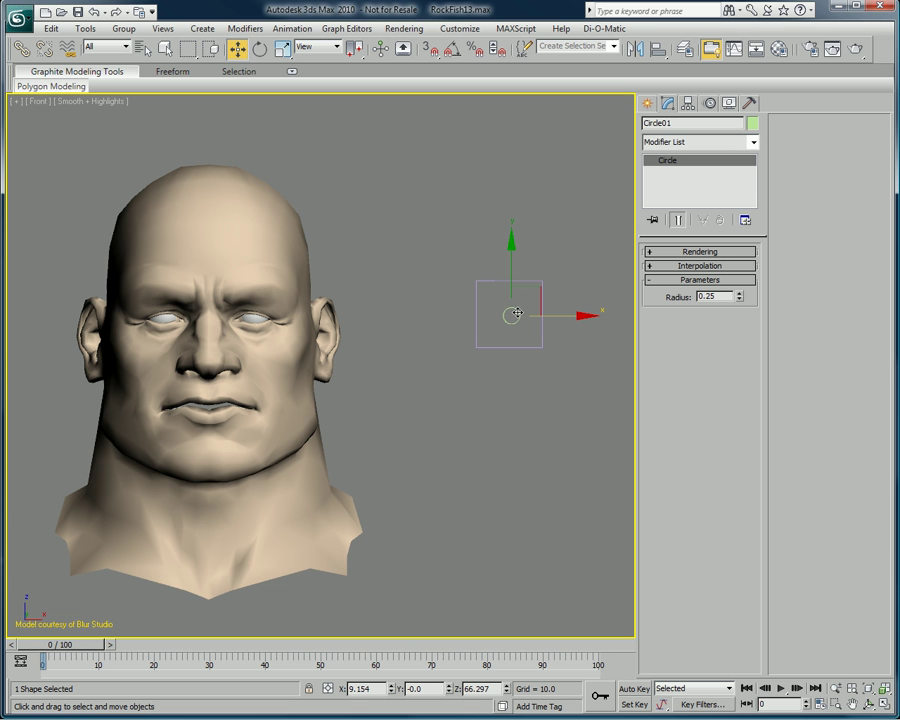
Step: Start wiring the circle's Y Position to the head's Morph-O-Matic Progressive (Mouth-Open) parameter
right_click(516, 313)
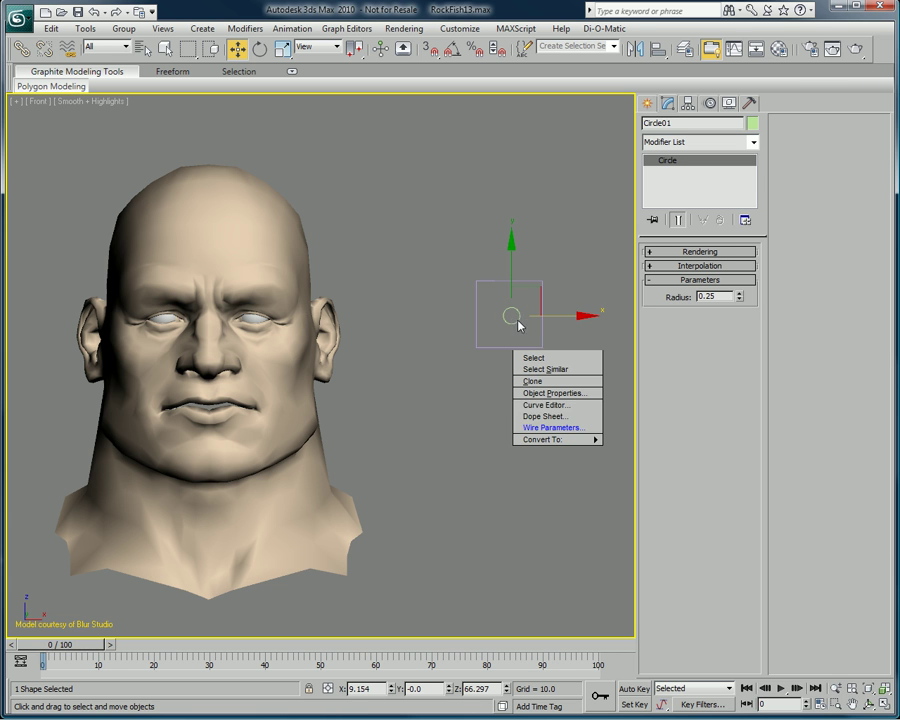
click(549, 428)
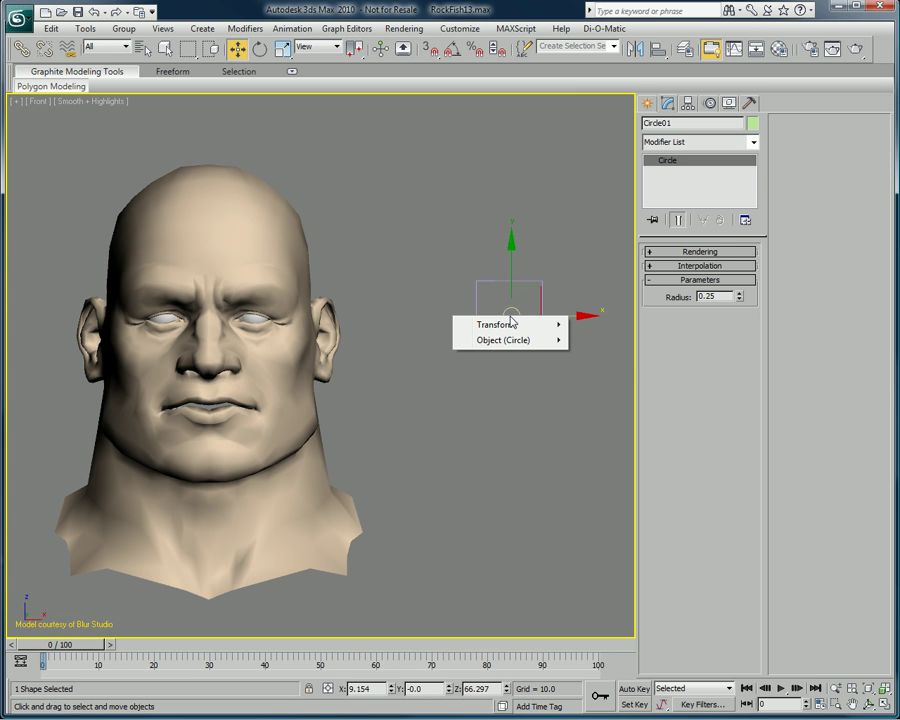
mouse_move(510, 324)
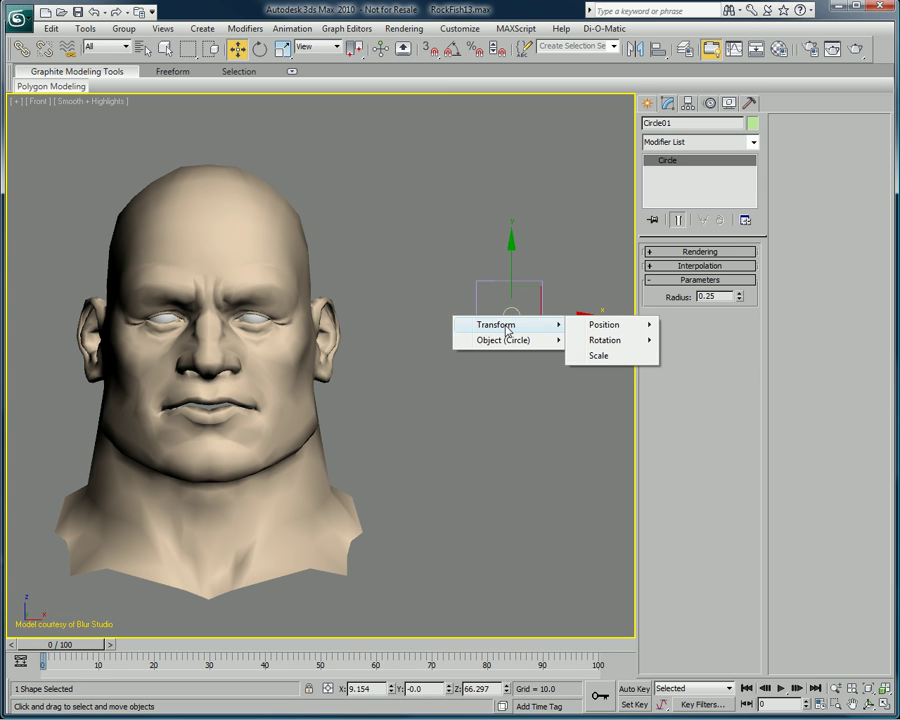
mouse_move(617, 333)
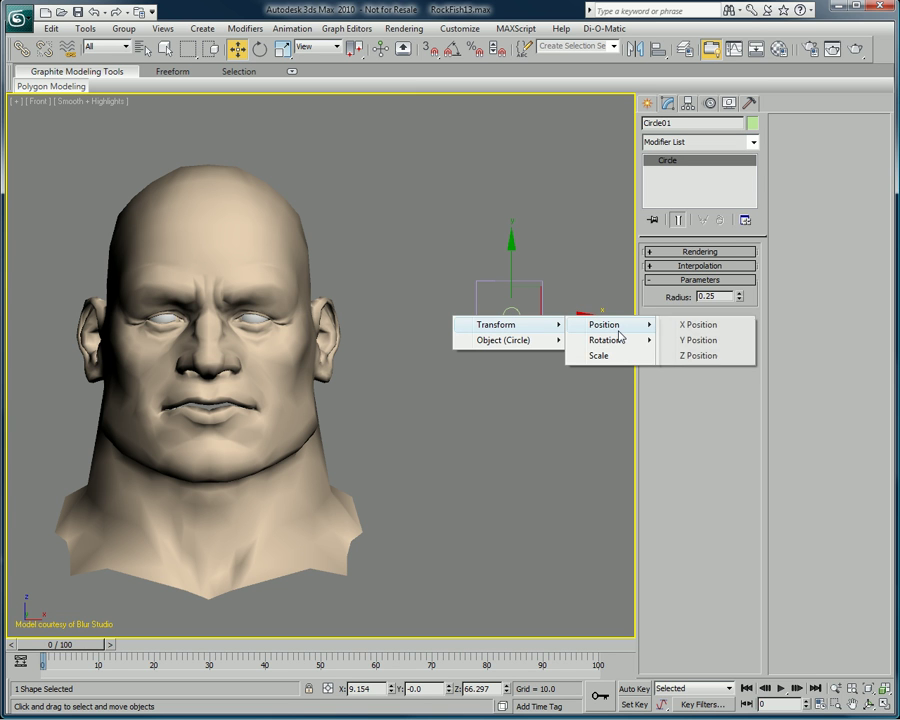
click(700, 345)
click(261, 220)
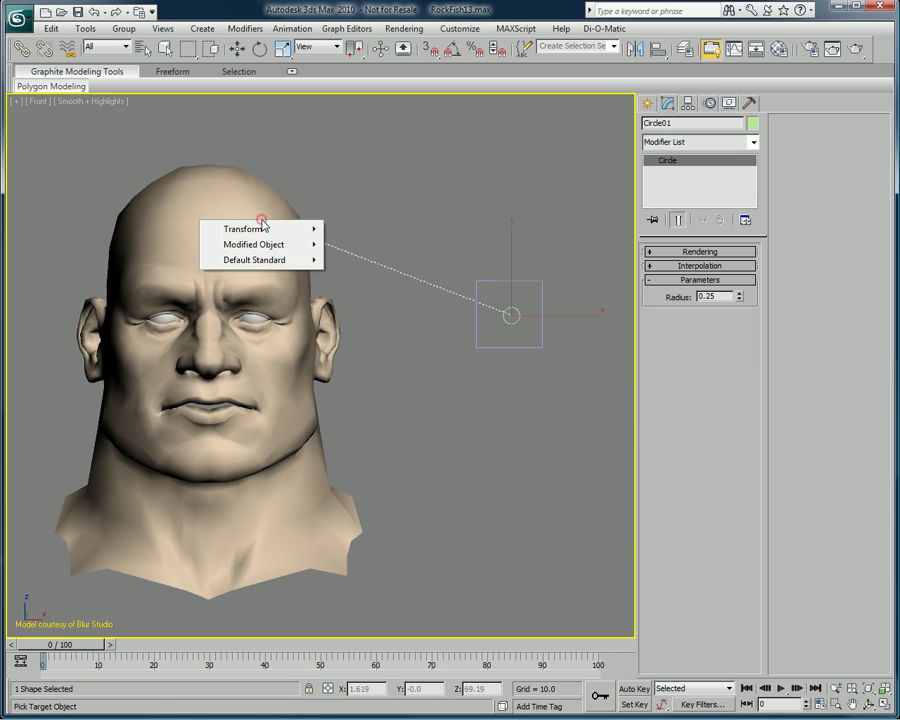
mouse_move(290, 245)
mouse_move(381, 247)
mouse_move(560, 106)
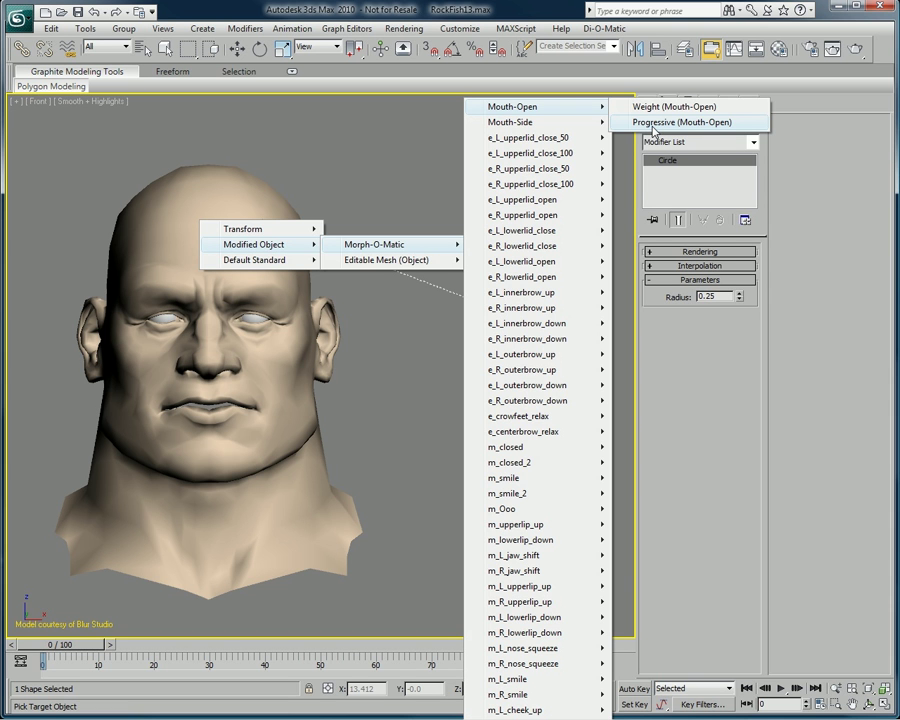
click(653, 124)
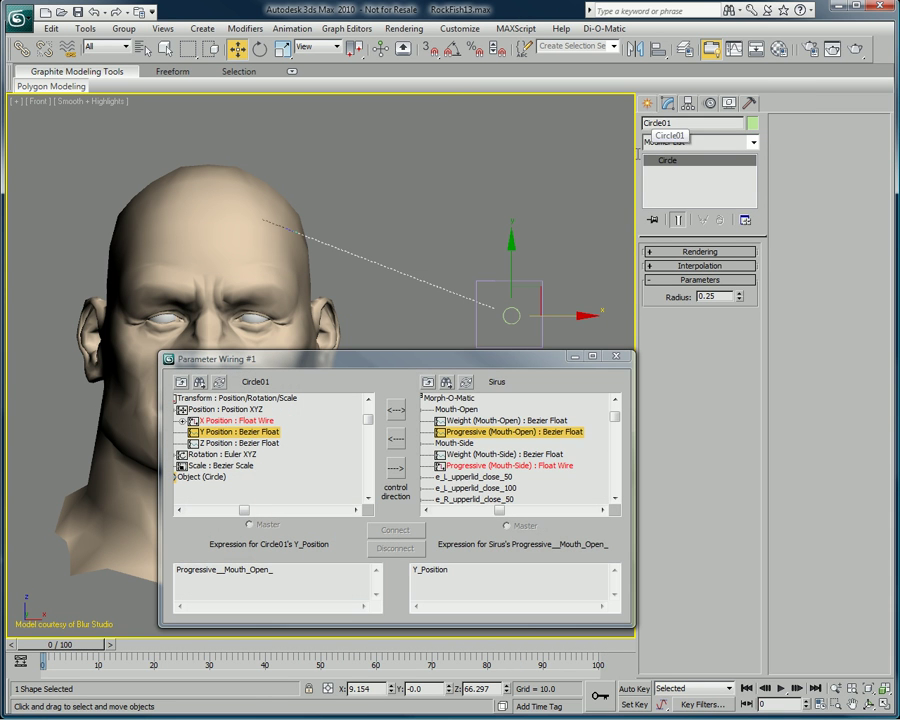
Step: Connect the parameters with two-way control, using Progressive__Mouth_Open_/100 and Y_Position*100, and test the mouth by moving the circle vertically
click(395, 409)
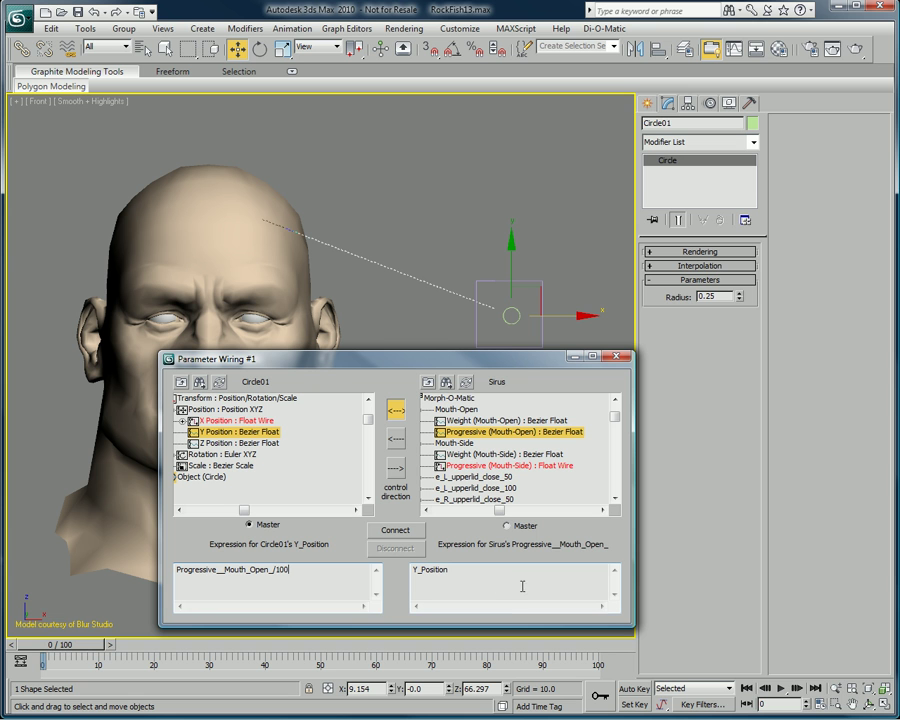
text(100)
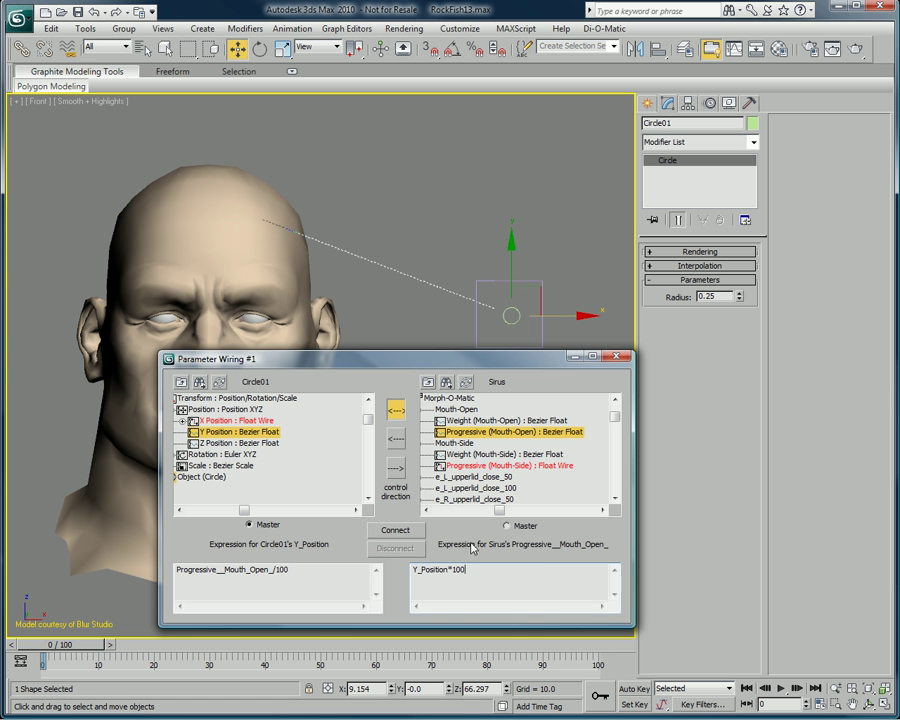
click(408, 533)
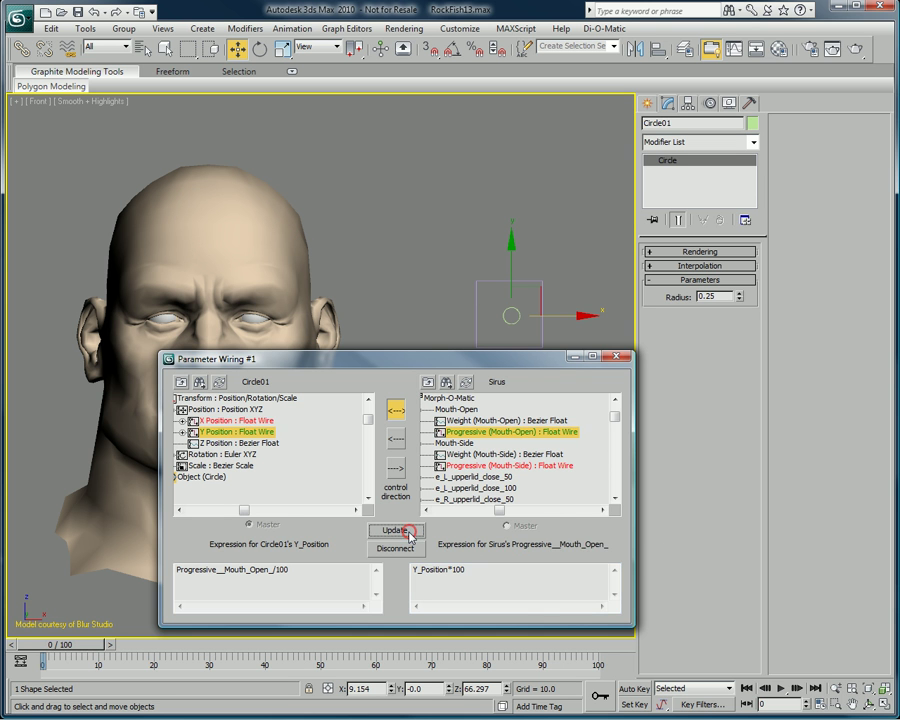
click(618, 356)
mouse_move(539, 285)
mouse_down()
mouse_move(518, 276)
mouse_move(526, 266)
mouse_move(512, 302)
mouse_move(558, 282)
mouse_move(542, 296)
mouse_move(549, 273)
mouse_move(535, 294)
mouse_move(549, 270)
mouse_move(539, 290)
mouse_move(532, 281)
mouse_move(538, 311)
mouse_move(527, 273)
mouse_move(537, 302)
mouse_move(537, 261)
mouse_up()
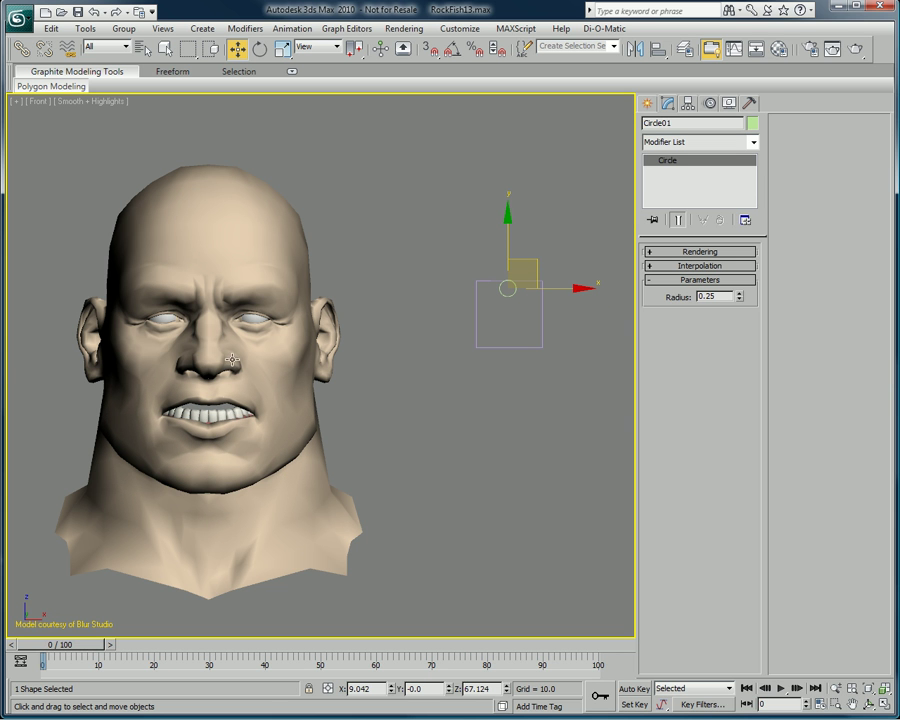
mouse_move(507, 233)
mouse_down()
mouse_move(506, 275)
mouse_move(507, 257)
mouse_up()
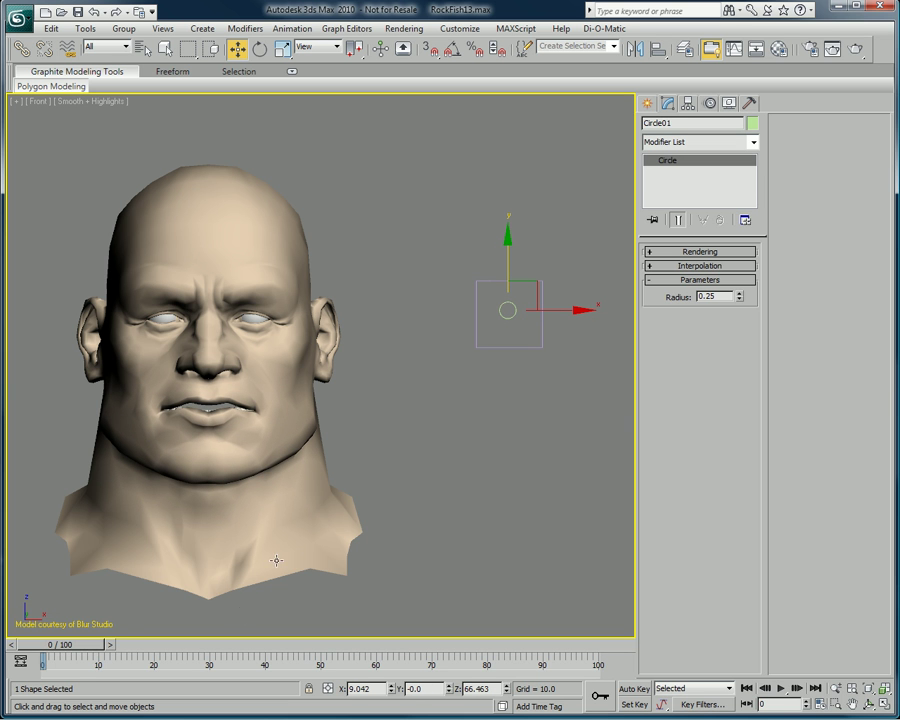
Step: Reopen the wiring of the circle's Y Position and update the Mouth-Open expression to Y_Position*-100
right_click(75, 664)
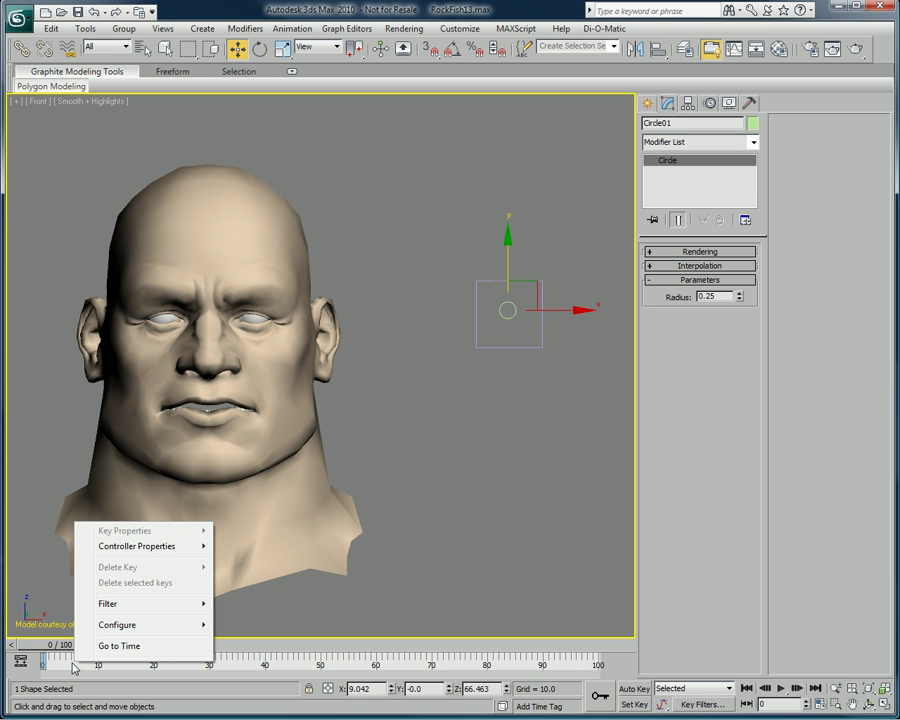
mouse_move(180, 546)
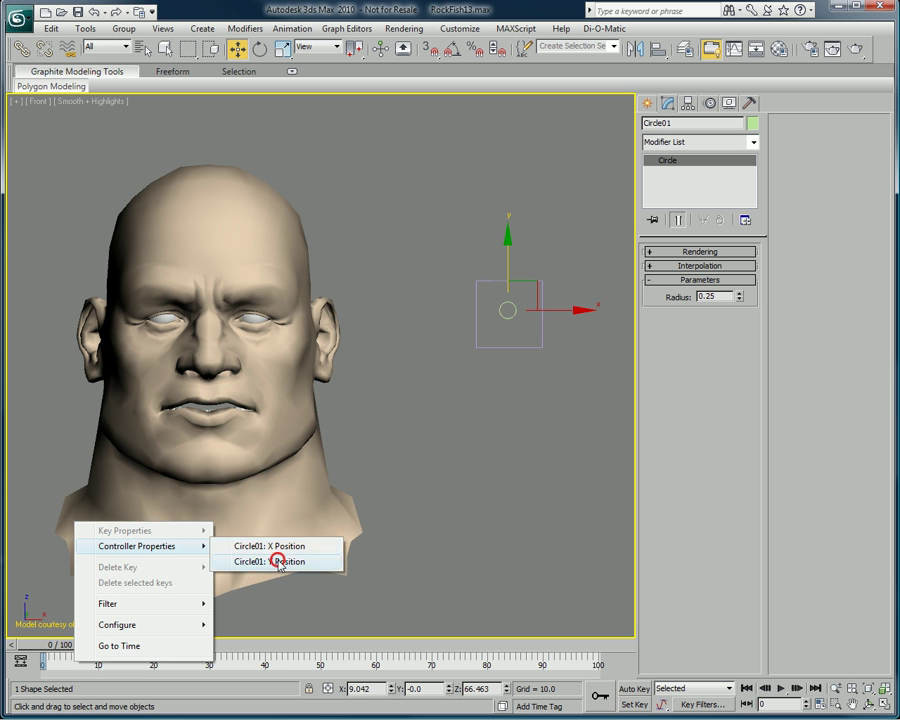
click(279, 561)
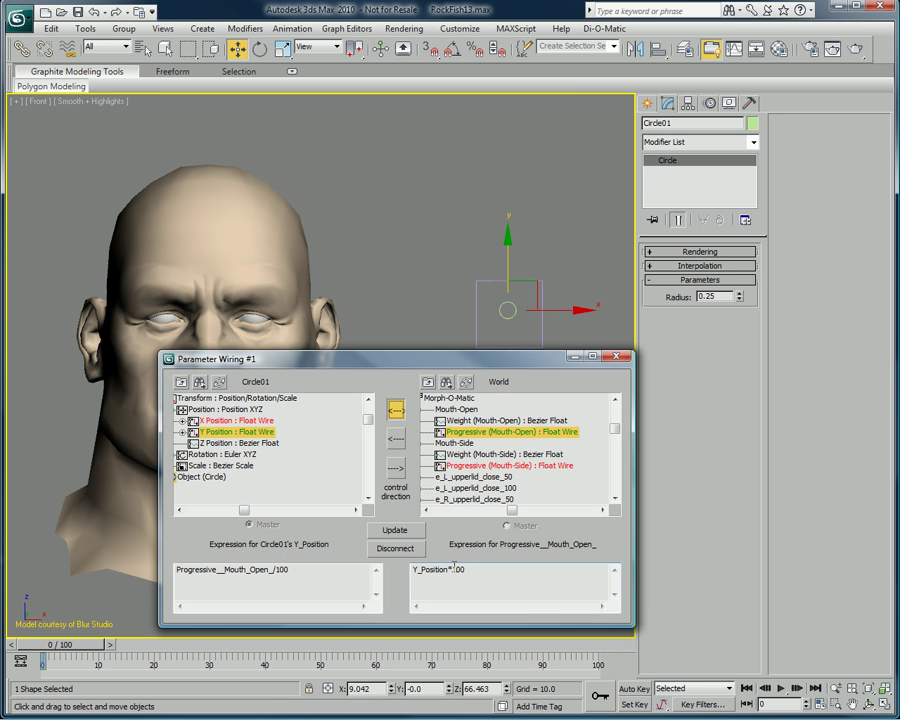
text(-)
click(405, 531)
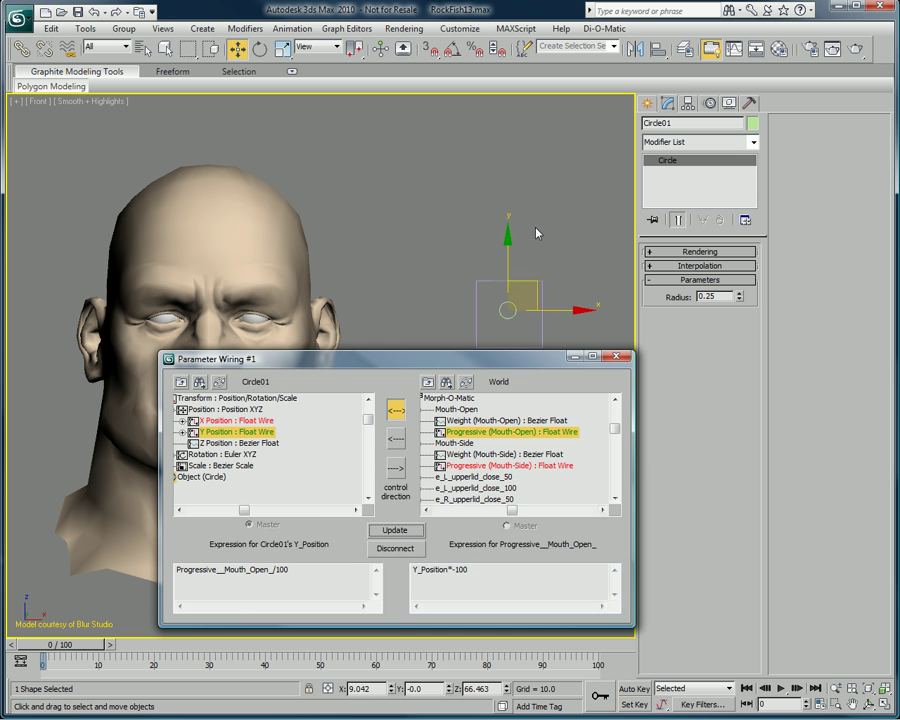
Step: Close the wiring dialog and move the circle around inside the rectangle to test how it opens and shifts the mouth
drag(472, 357, 637, 452)
mouse_move(507, 262)
mouse_down()
mouse_move(506, 297)
mouse_move(506, 245)
mouse_move(506, 285)
mouse_move(504, 257)
mouse_up()
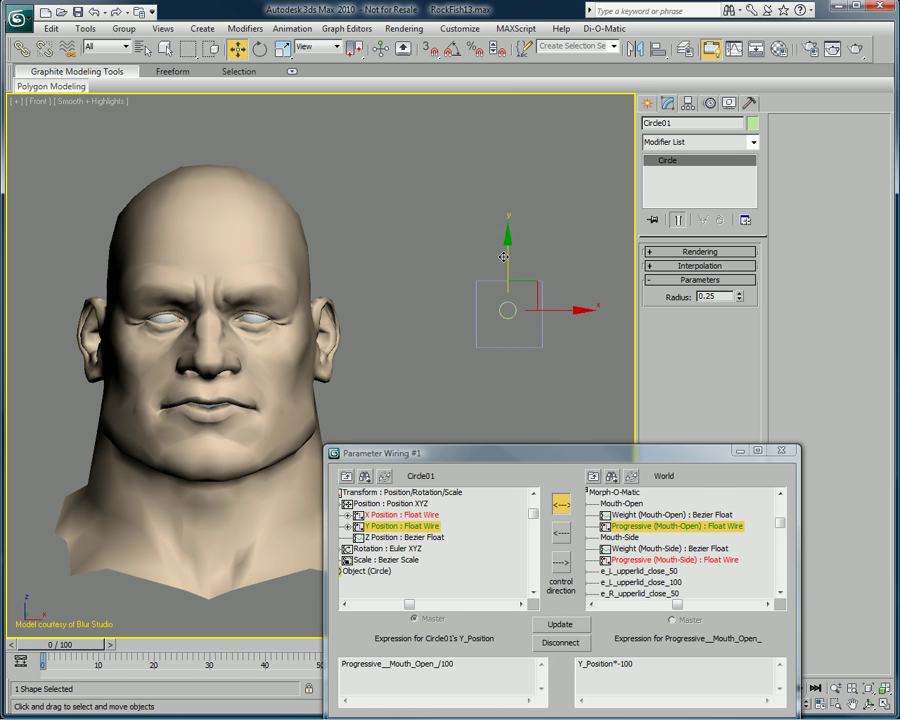
click(782, 450)
mouse_move(537, 284)
mouse_down()
mouse_move(508, 298)
mouse_move(546, 288)
mouse_move(530, 281)
mouse_move(545, 312)
mouse_move(528, 283)
mouse_move(530, 301)
mouse_move(526, 279)
mouse_move(547, 302)
mouse_move(520, 276)
mouse_move(532, 302)
mouse_move(515, 304)
mouse_move(528, 274)
mouse_move(526, 307)
mouse_move(536, 265)
mouse_move(518, 277)
mouse_move(544, 279)
mouse_up()
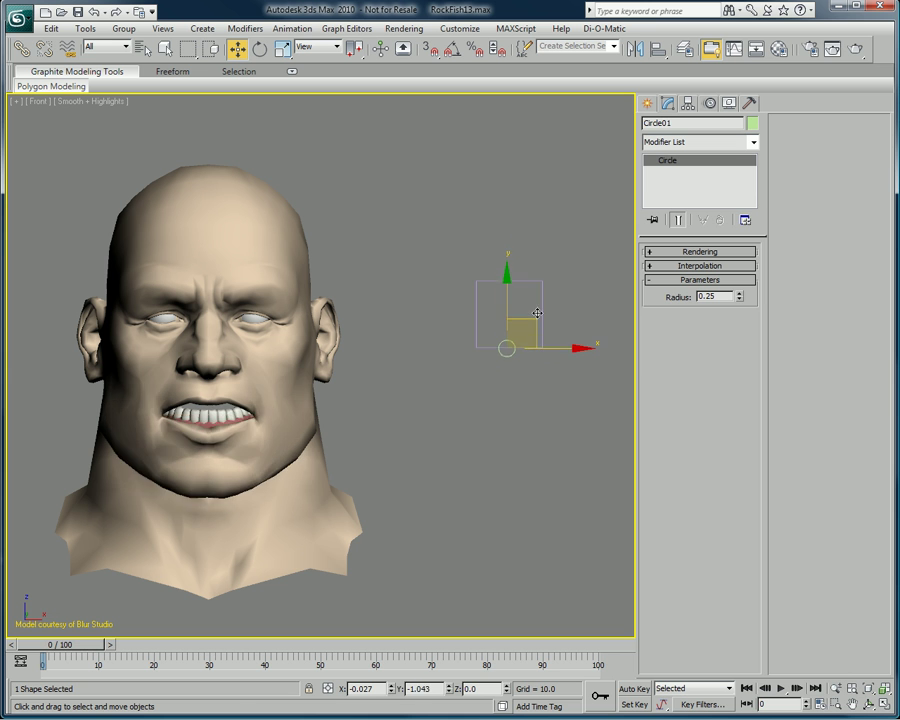
drag(543, 289, 524, 301)
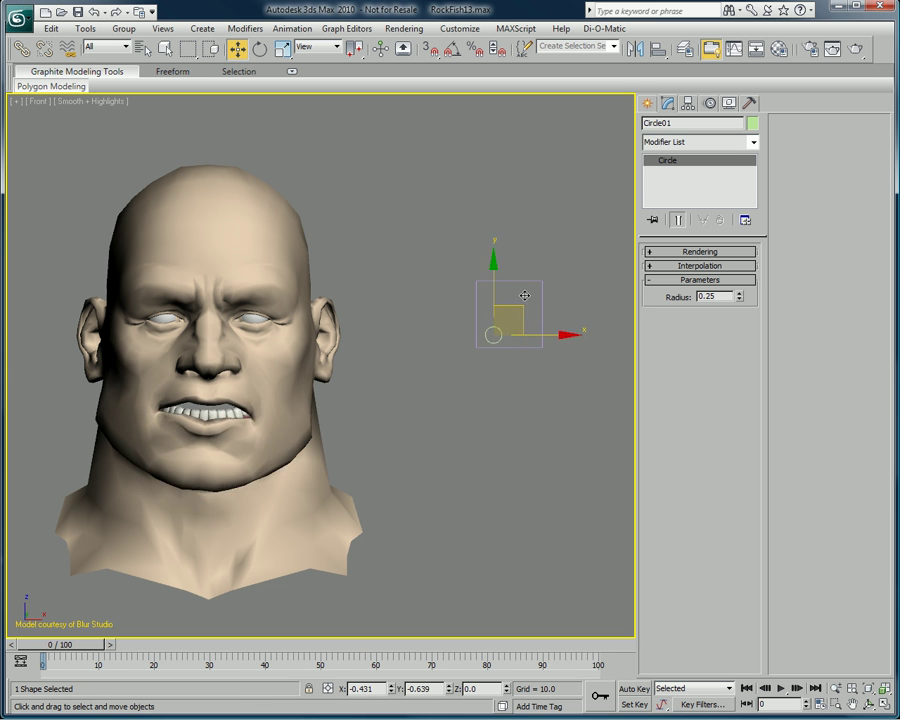
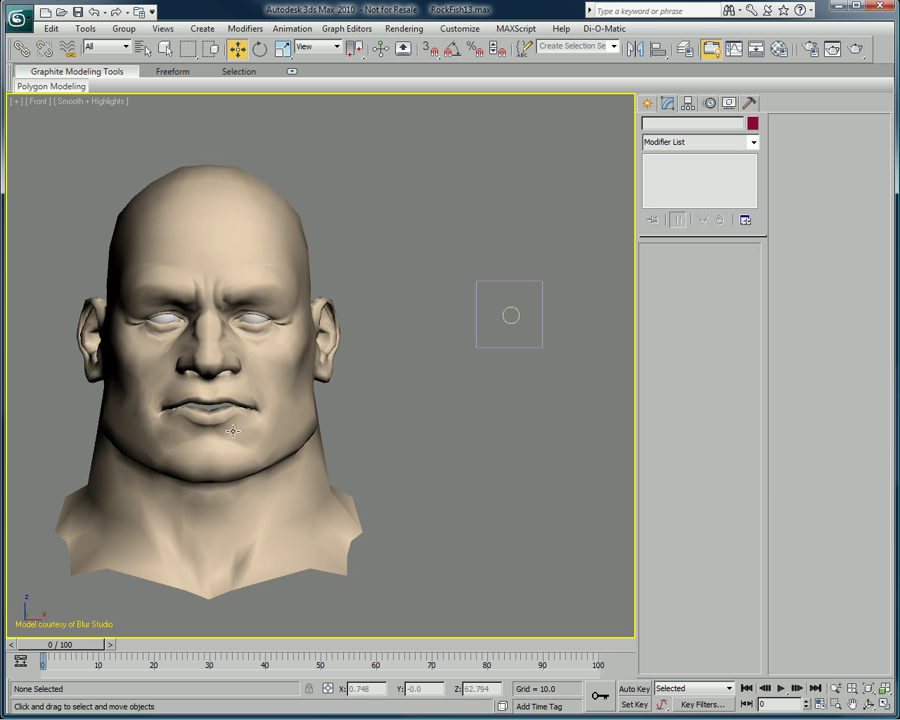
Step: Select the lower teeth mesh Sirus_Mesh_Teeth_B inside the mouth and assign Link-O-Matic as its transform controller
key(F3)
click(247, 430)
key(F3)
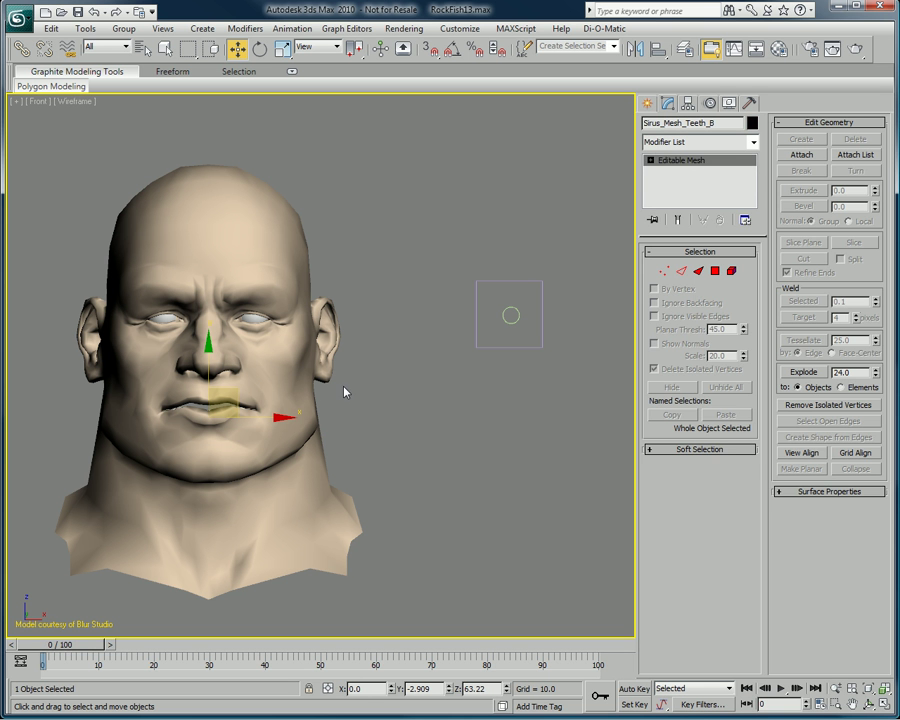
click(712, 104)
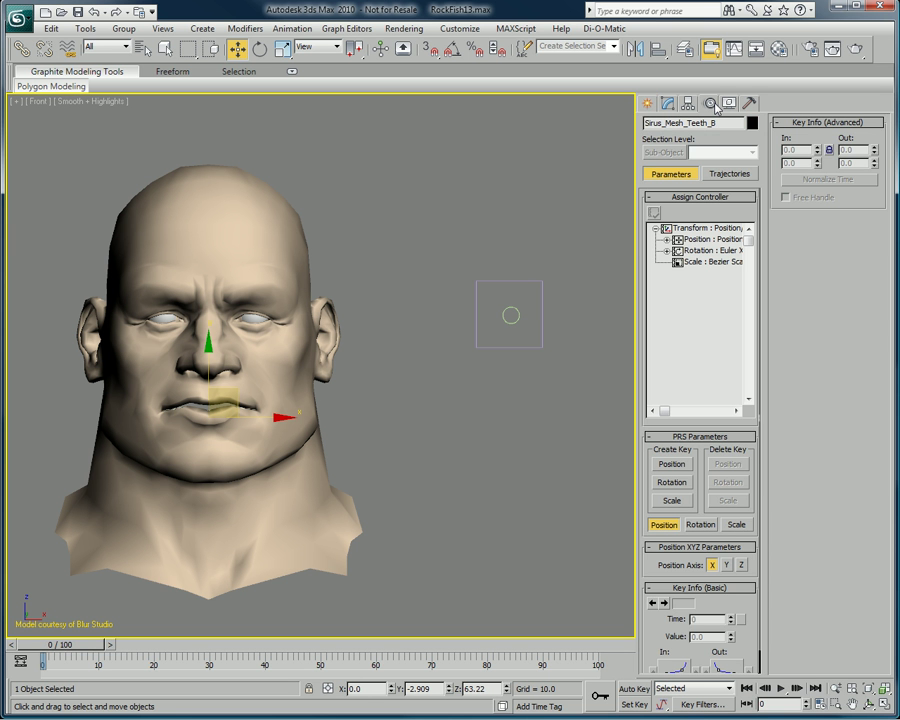
click(704, 229)
click(653, 213)
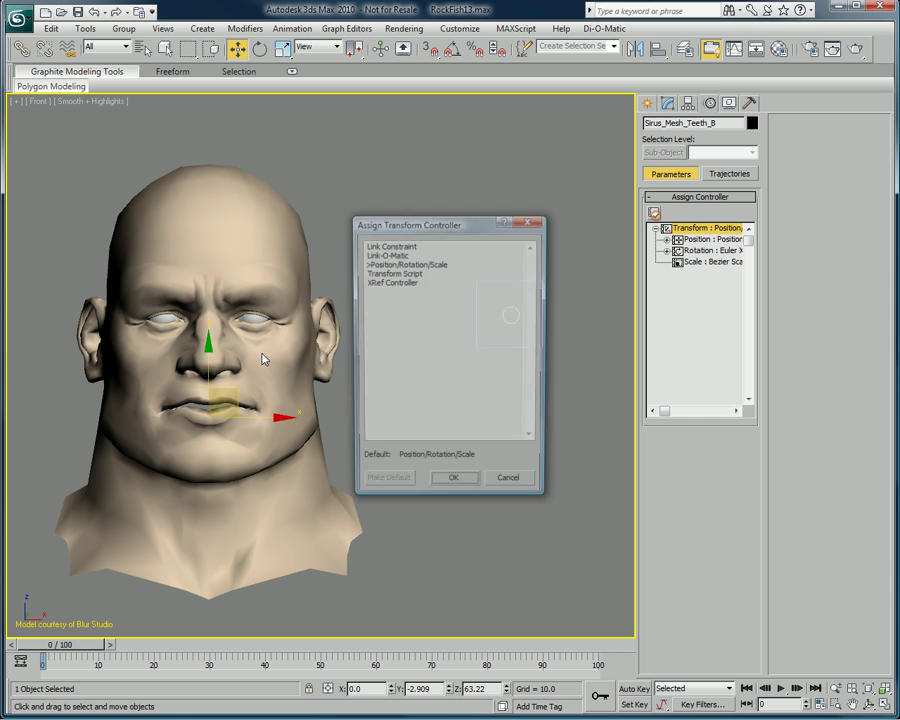
click(381, 256)
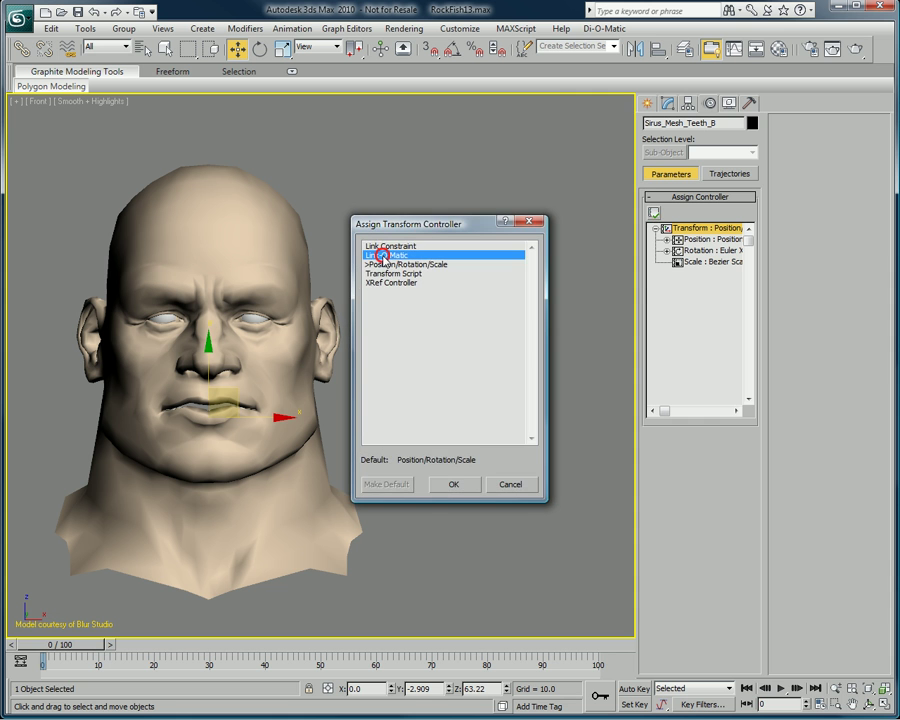
click(455, 482)
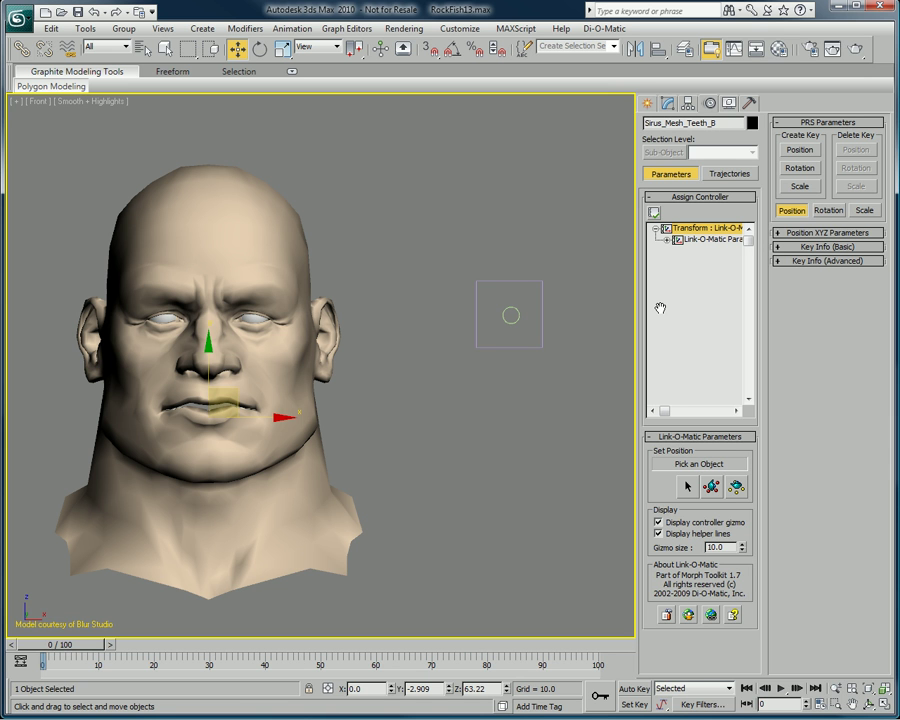
Step: Pick the head mesh Sirus as the Link-O-Matic position object and turn off display of the controller gizmo and helper lines
click(686, 486)
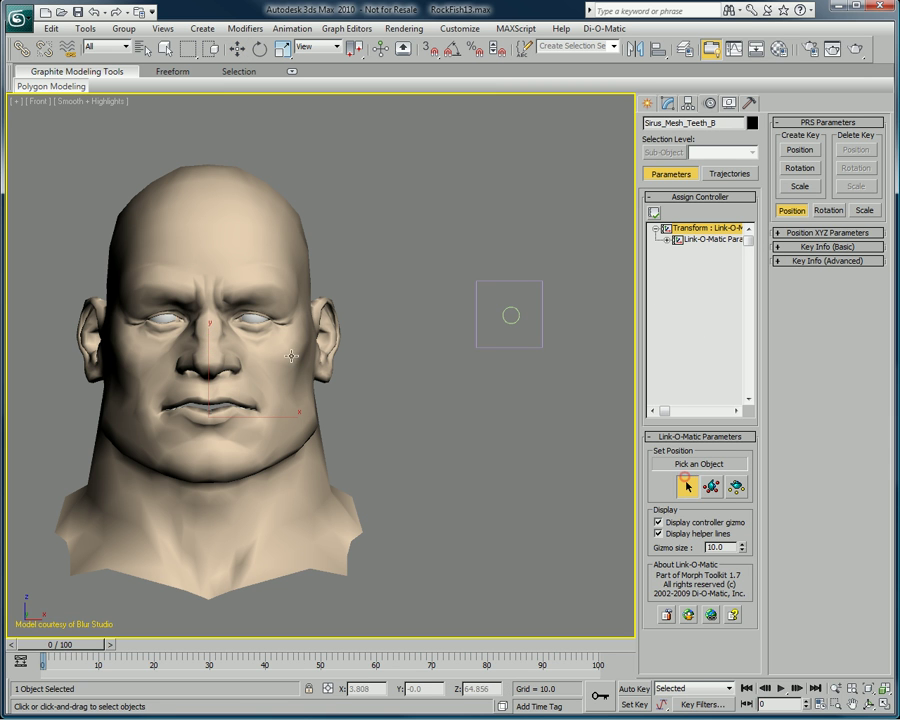
click(292, 233)
click(680, 521)
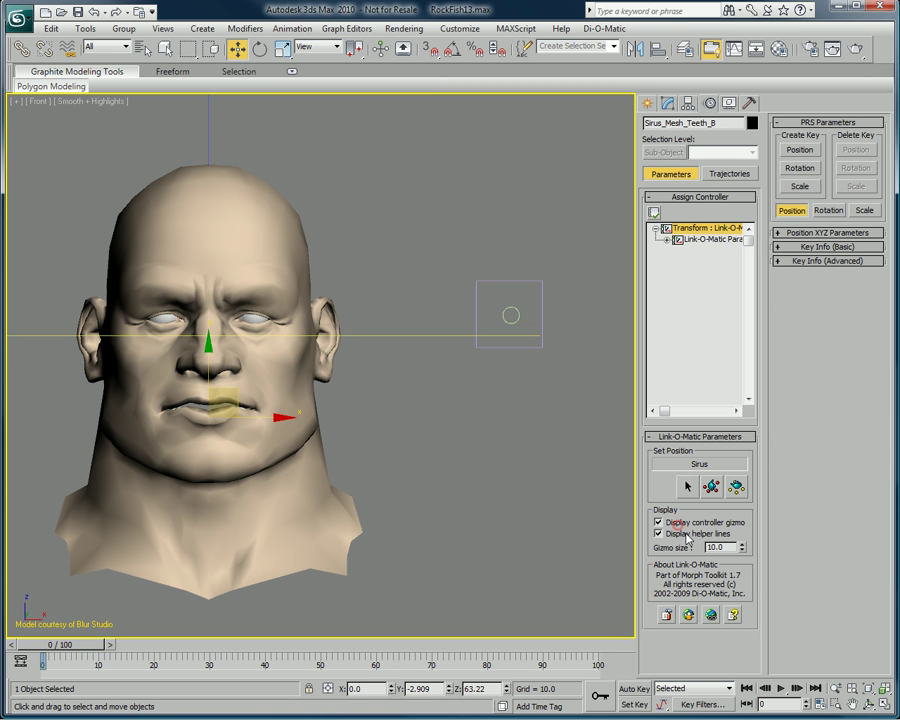
click(700, 532)
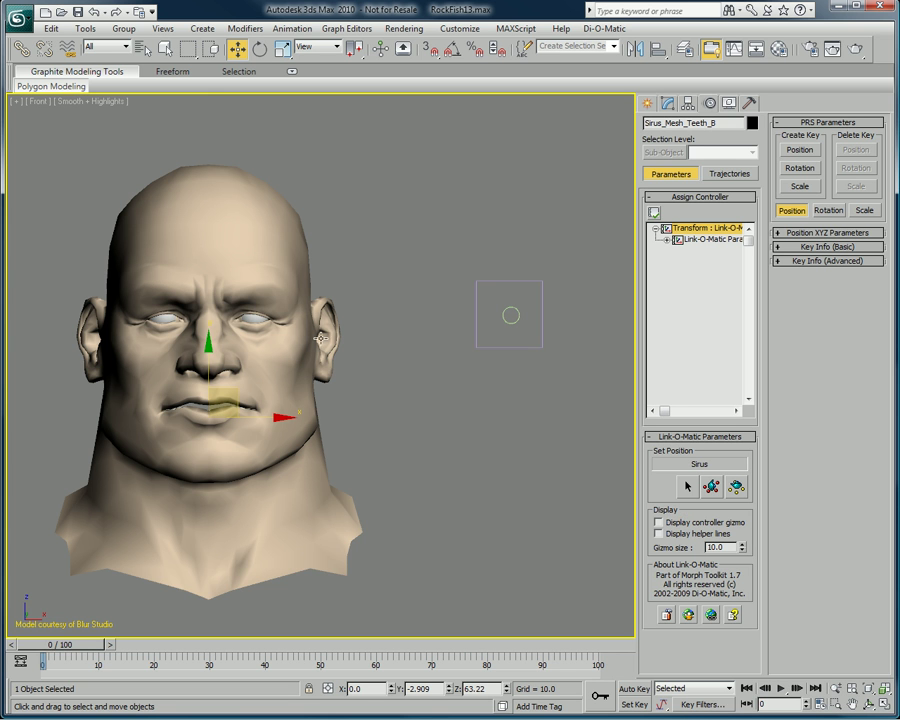
Step: Pick Link-O-Matic position points on the head at the centre of the chin just below the lower lip
middle_drag(226, 306, 326, 288)
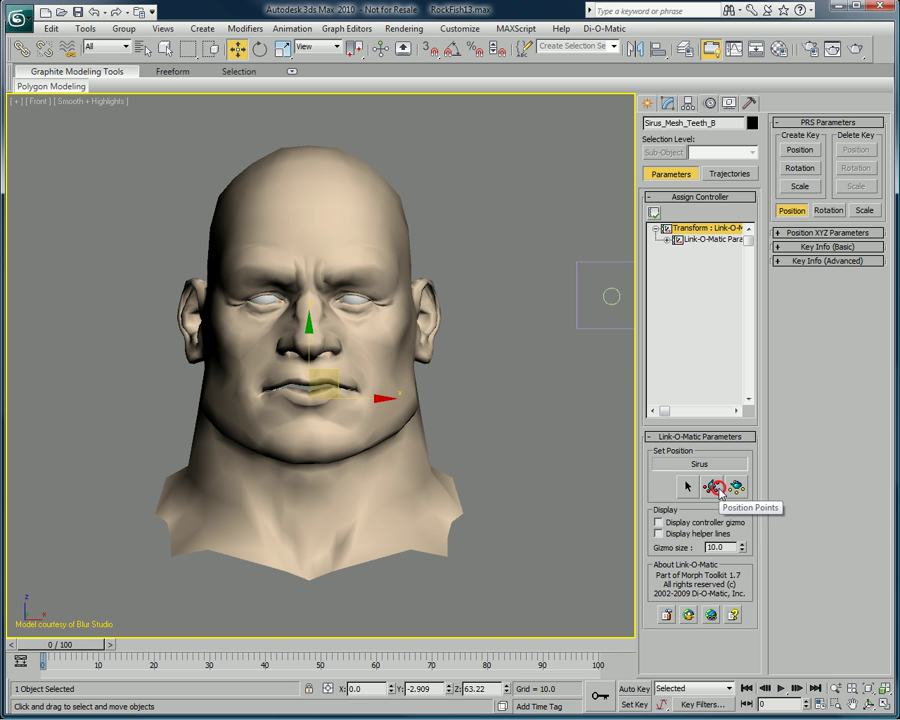
click(714, 489)
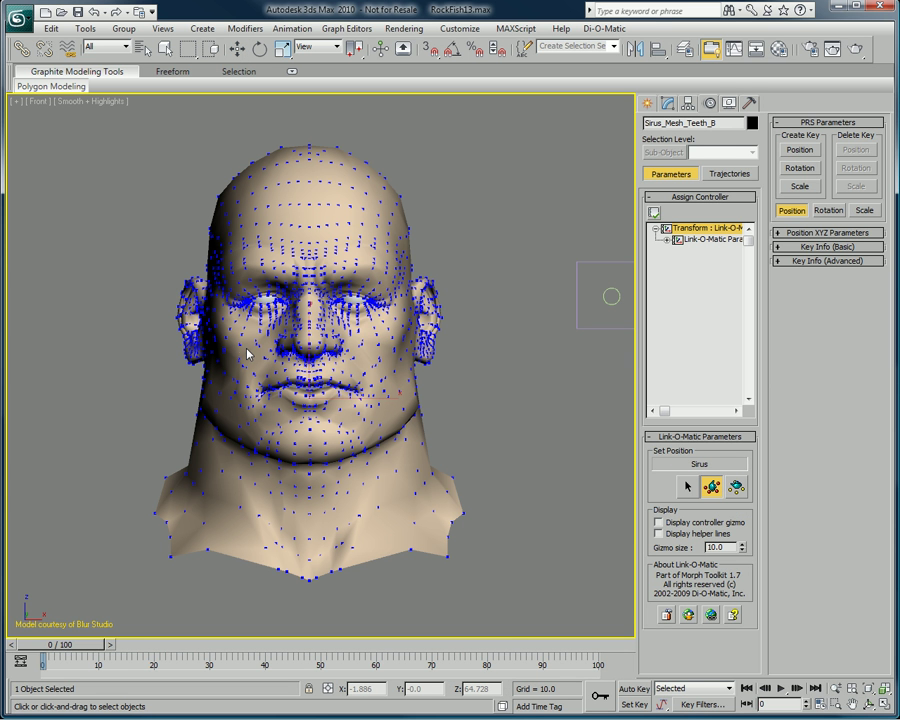
scroll(305, 375, up, 5)
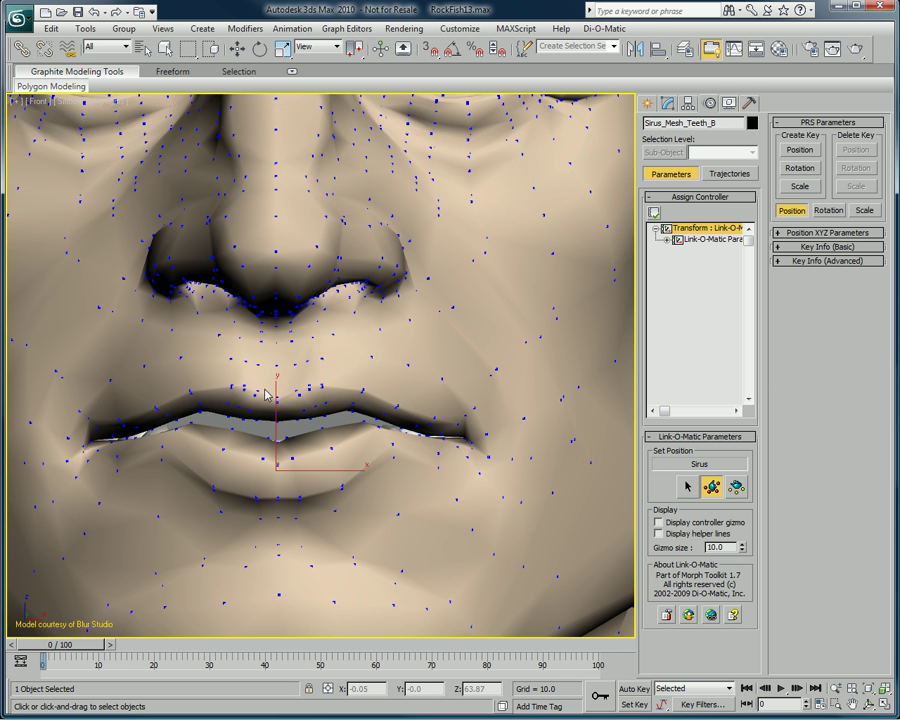
middle_drag(290, 290, 281, 195)
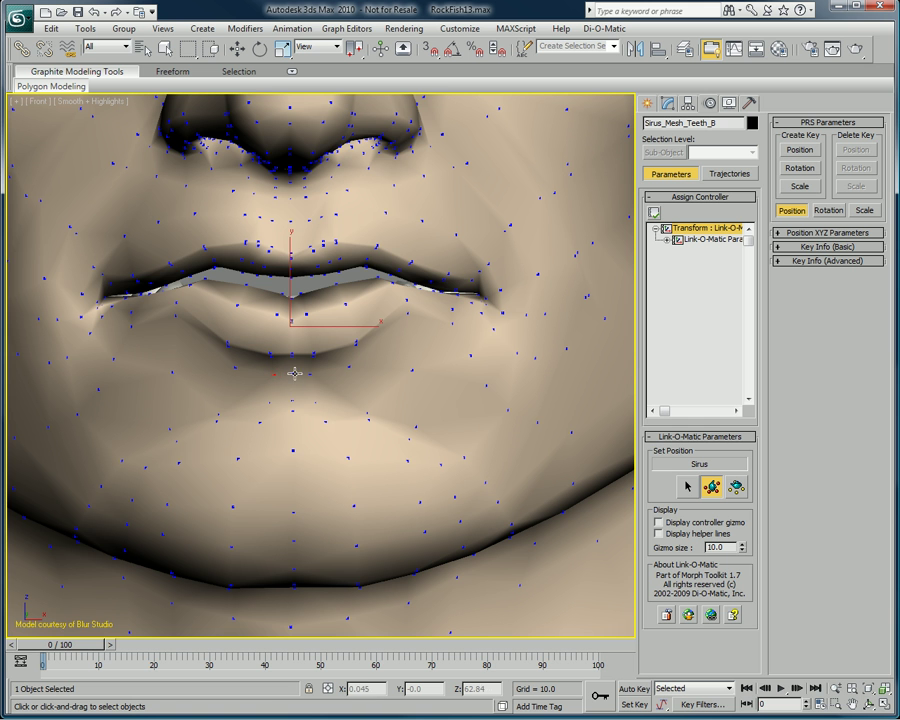
click(276, 374)
scroll(373, 376, down, 5)
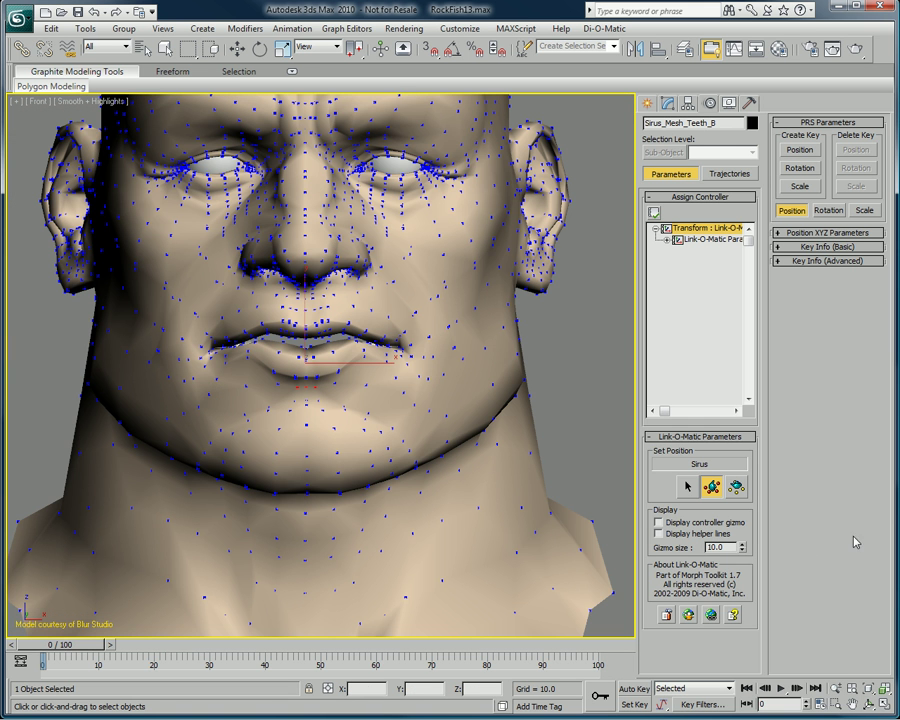
Step: Pick the second set of Link-O-Matic reference points on the head, one at the jaw hinge beside each ear, and finish picking
click(736, 486)
alt+middle_drag(315, 257, 400, 296)
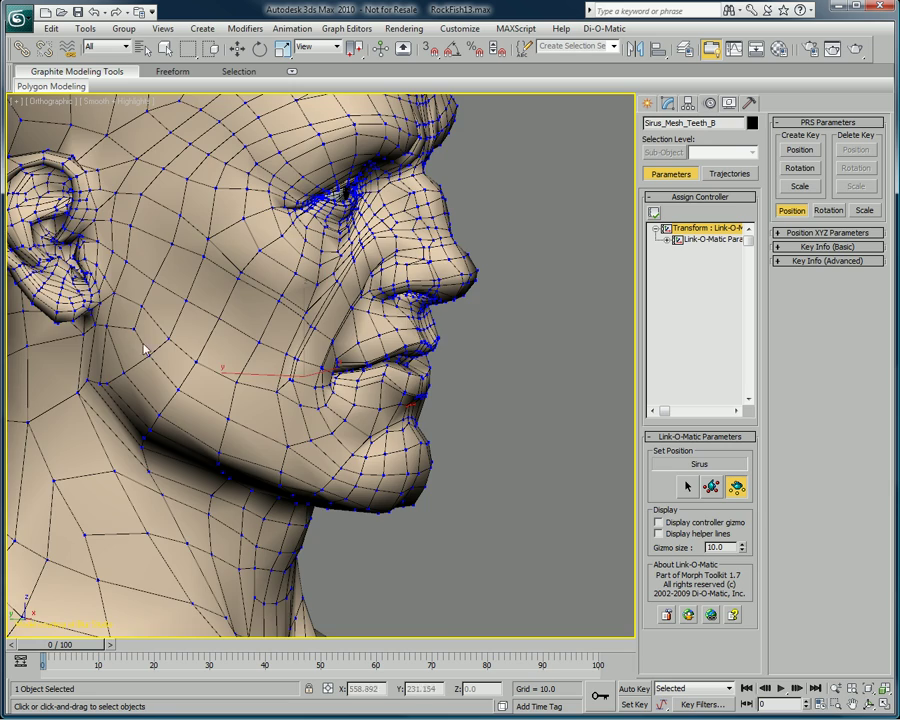
alt+middle_drag(300, 350, 293, 270)
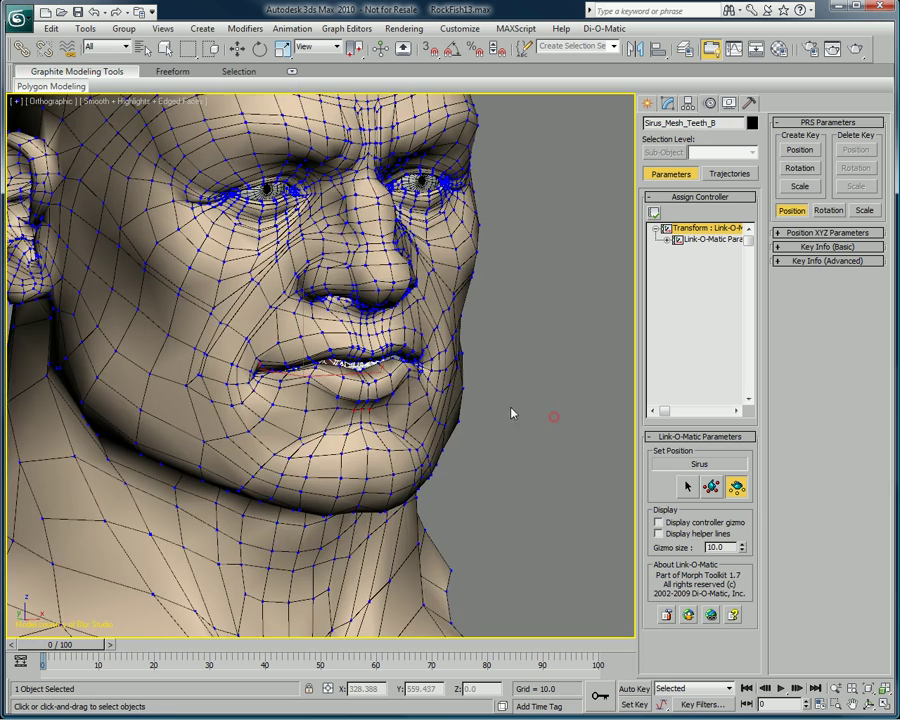
alt+middle_drag(361, 290, 369, 371)
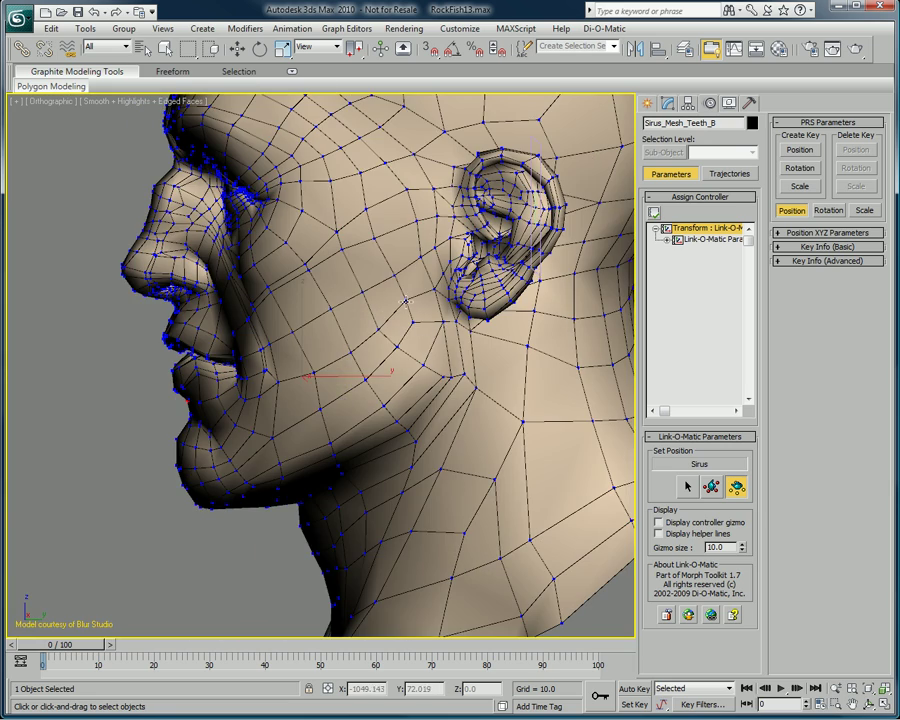
alt+middle_drag(405, 300, 447, 424)
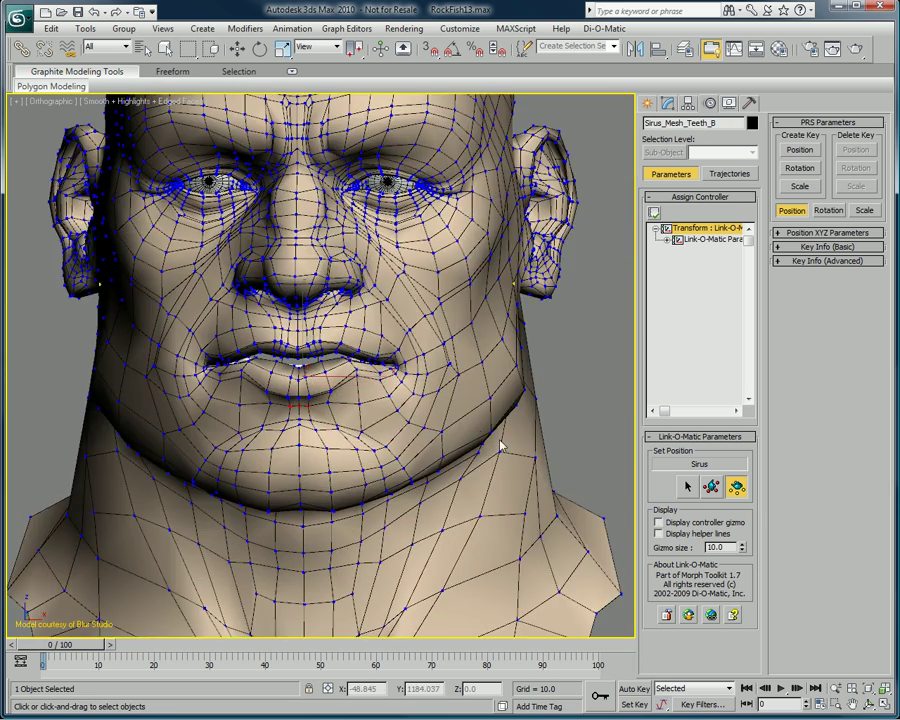
key(w)
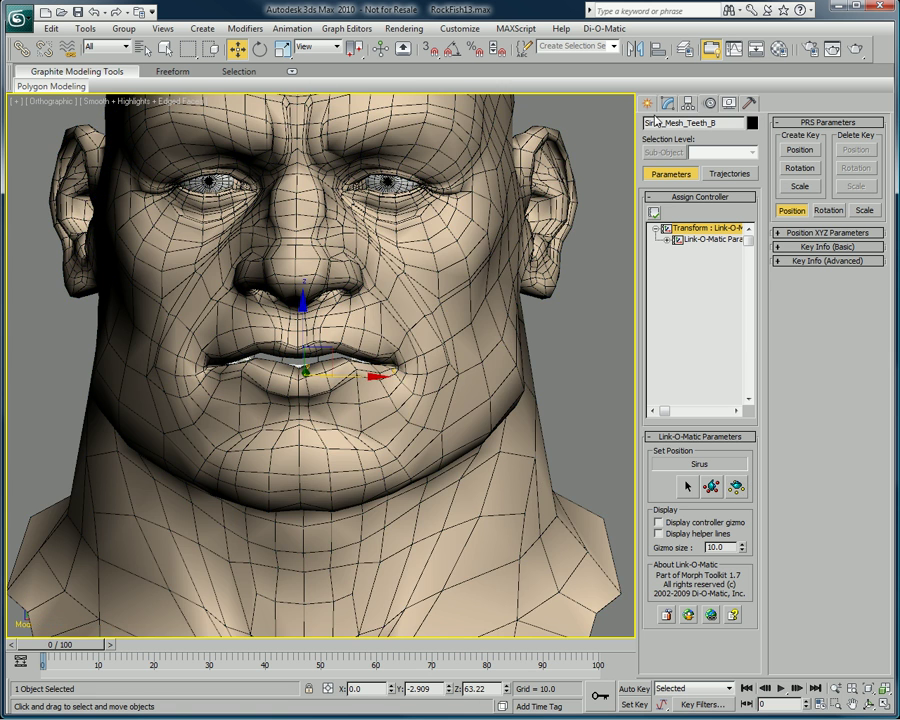
Step: Select the slider circle and move it around inside the rectangle in front view, checking the lower teeth against the jaw in wireframe and shaded display
scroll(460, 310, down, 5)
key(f)
scroll(414, 324, down, 3)
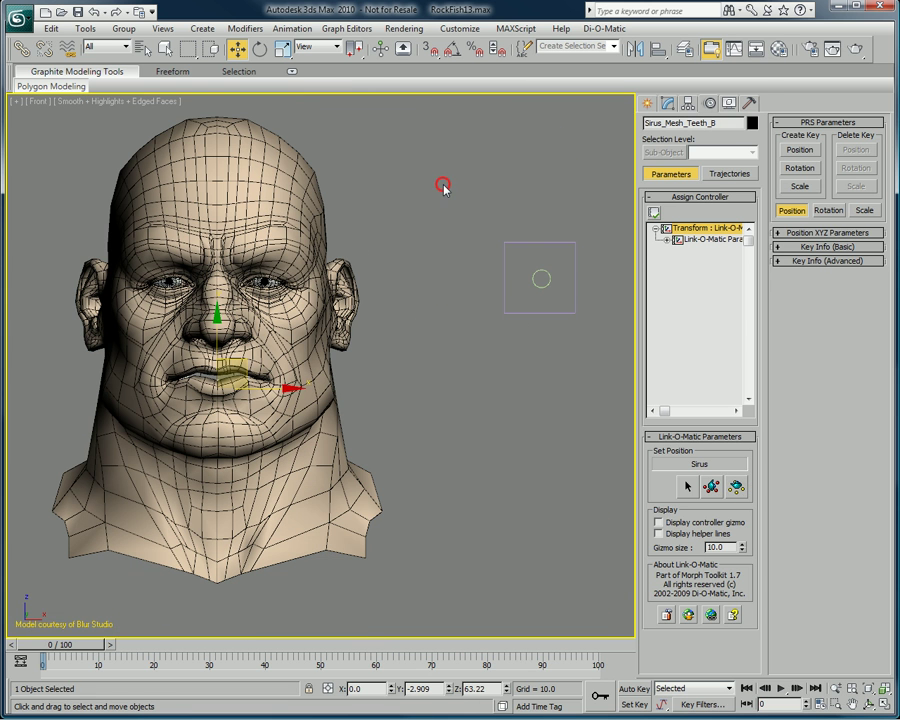
click(443, 187)
click(545, 277)
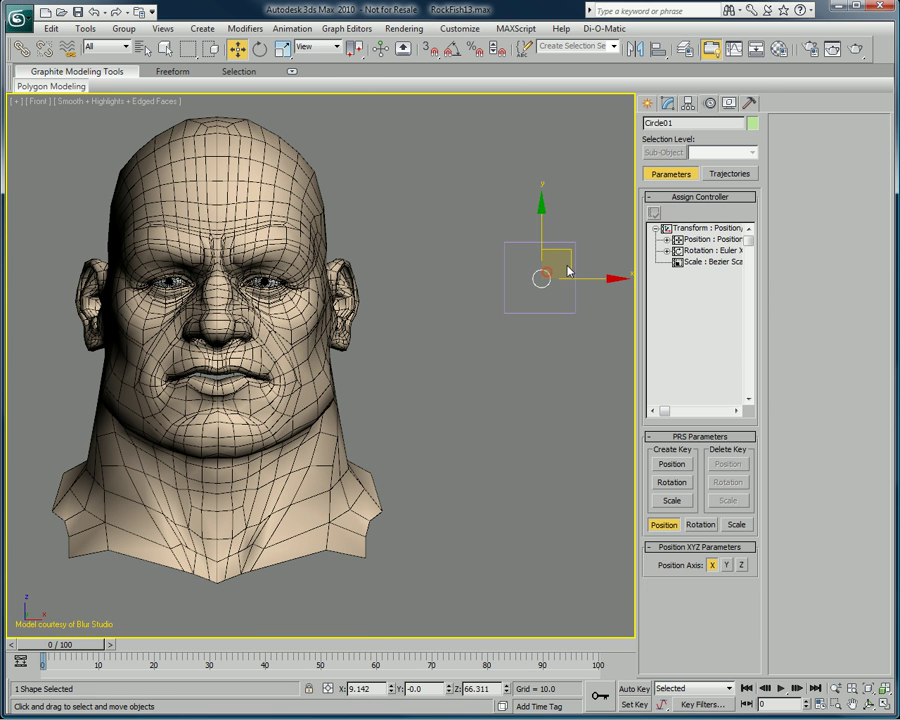
mouse_move(570, 255)
mouse_down()
mouse_move(572, 289)
mouse_move(572, 251)
mouse_move(575, 259)
mouse_up()
key(F3)
key(F3)
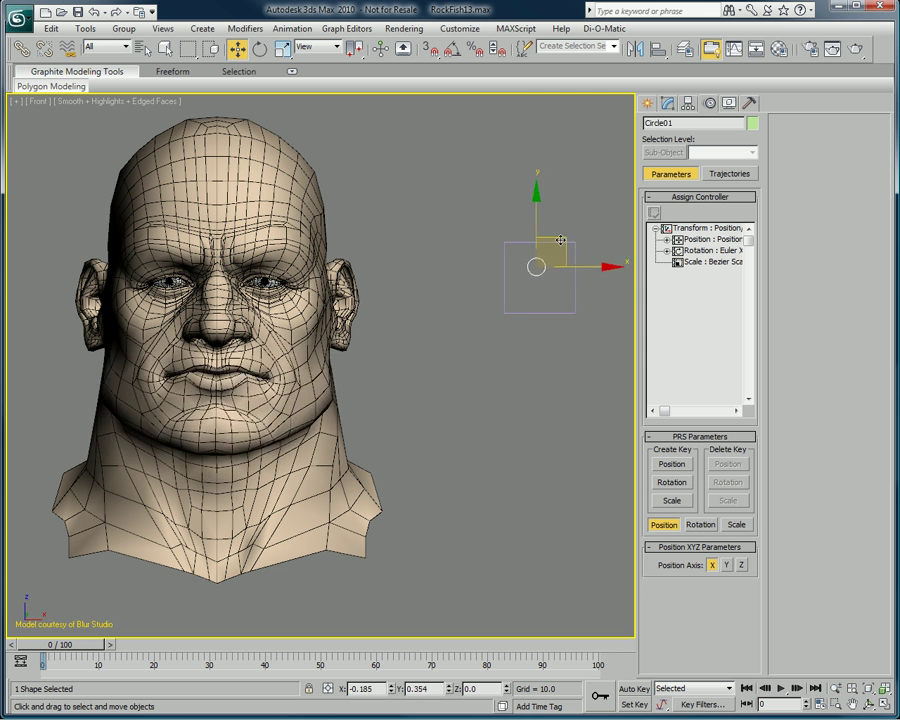
drag(561, 241, 553, 280)
drag(570, 223, 548, 248)
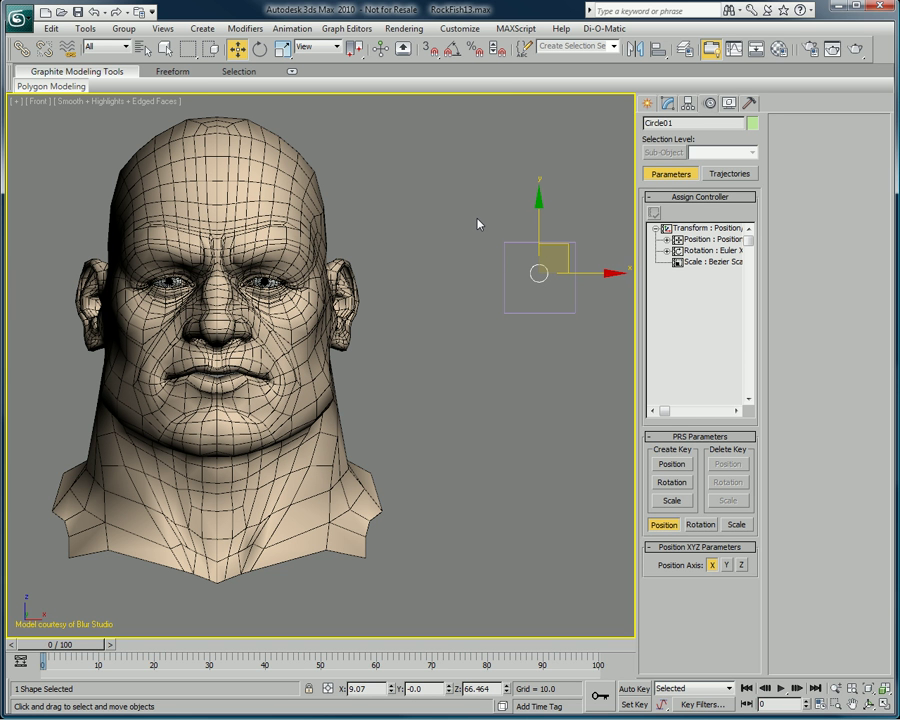